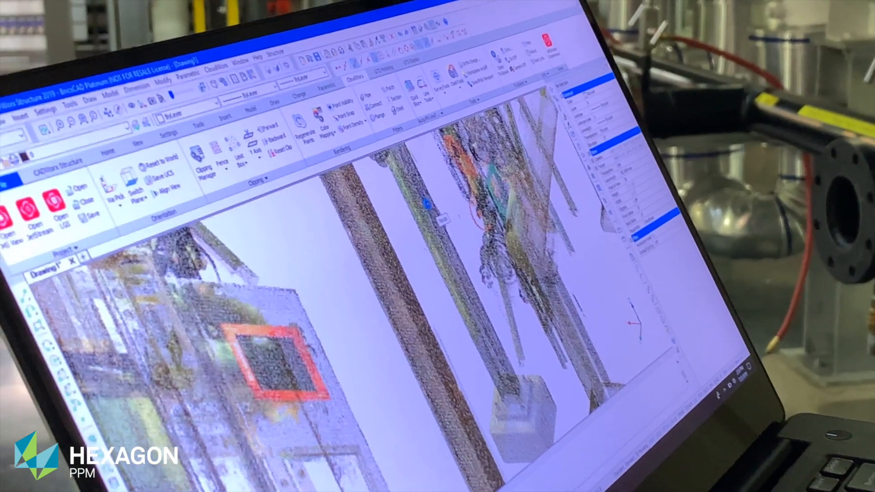
click(426, 203)
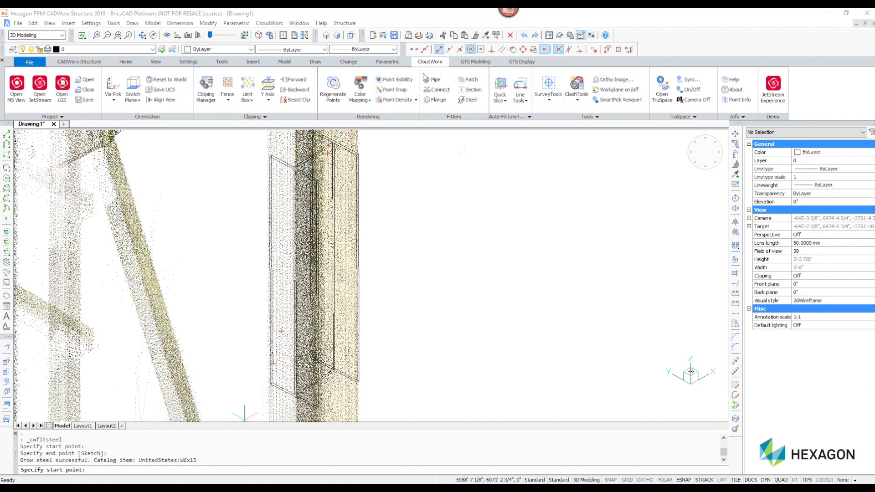
Hide the point cloud around the fitted steel member and open the structural steel shapes palette.
click(80, 62)
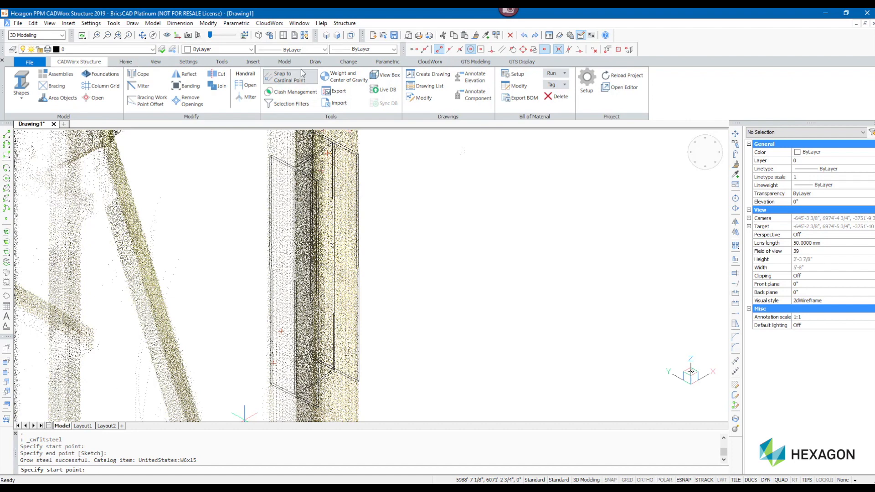
click(432, 62)
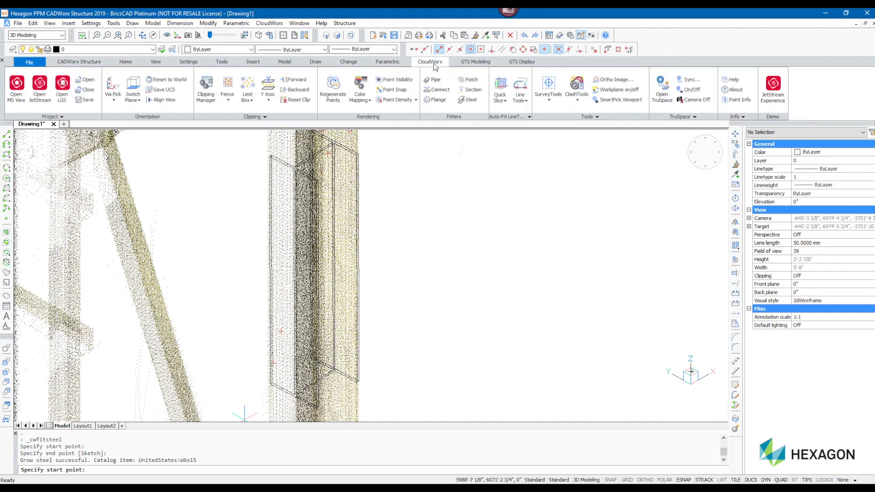
click(396, 80)
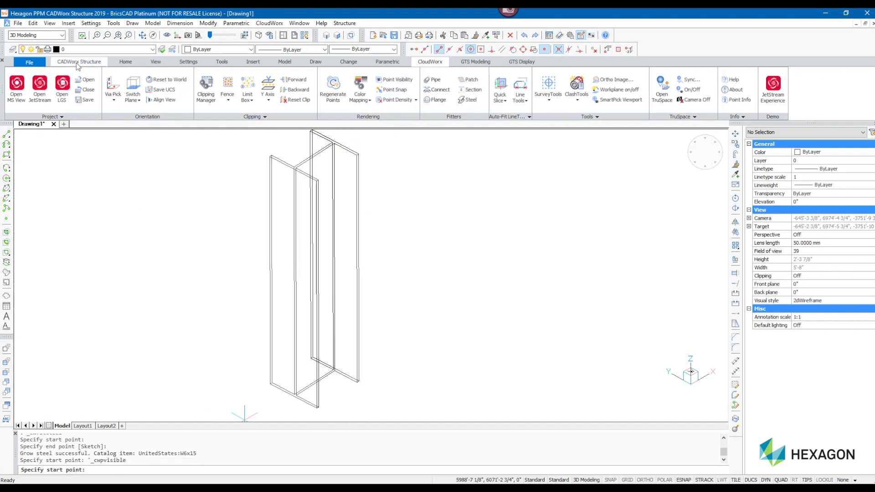
click(77, 62)
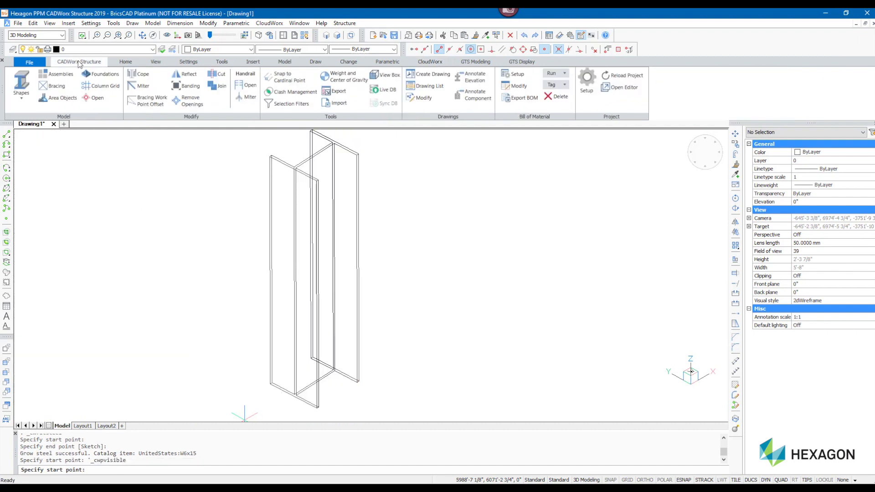
click(22, 84)
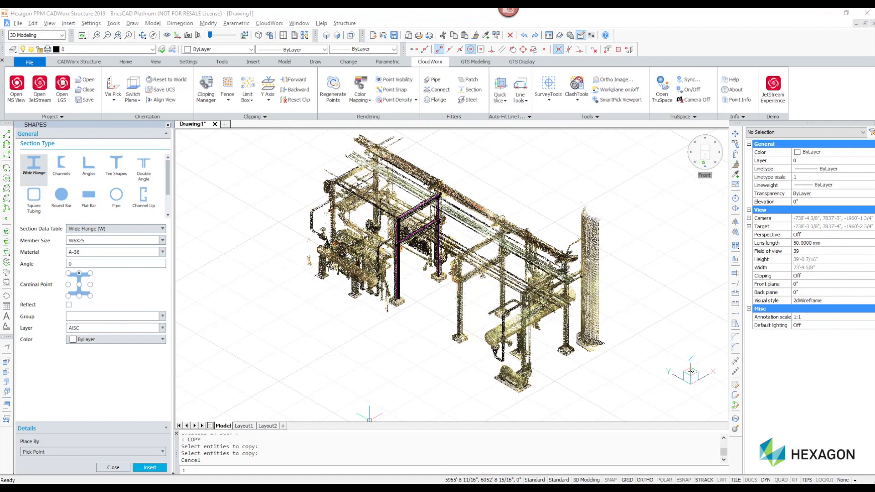
In the side elevation, copy the modelled four-member frame 12 feet to the left onto the scanned columns, using its column base as base point.
click(704, 155)
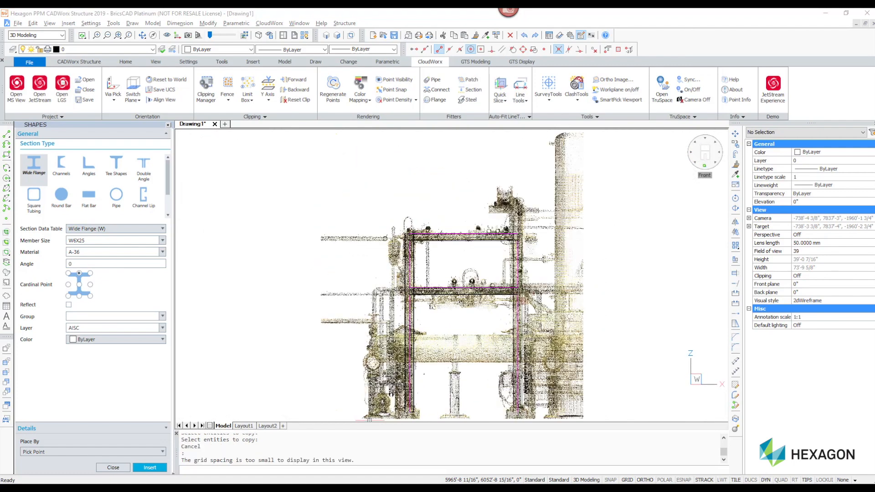
click(688, 158)
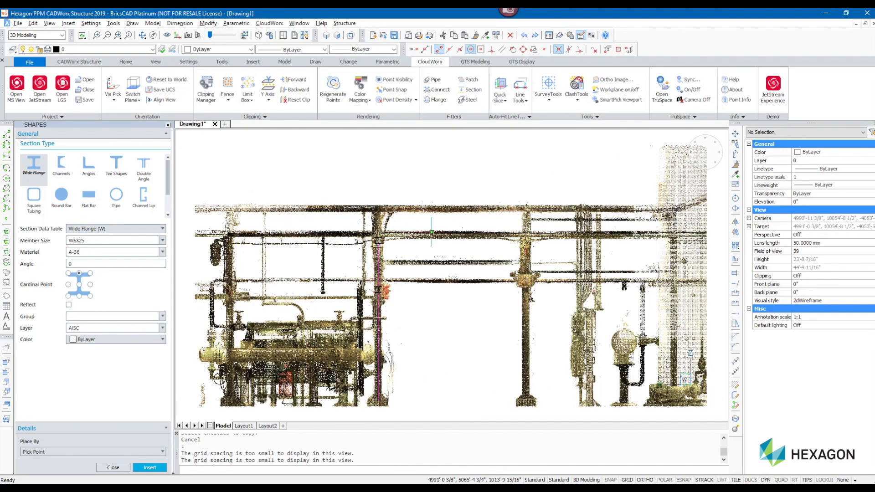
text(opy)
key(Return)
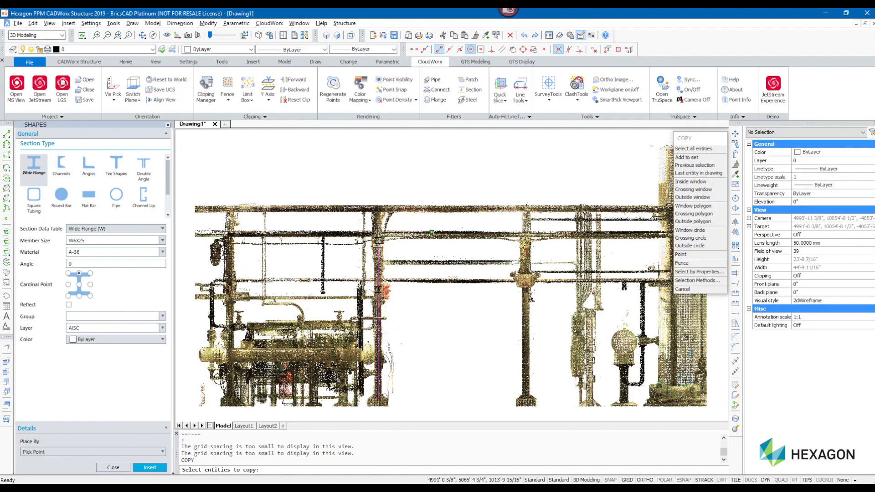
click(346, 185)
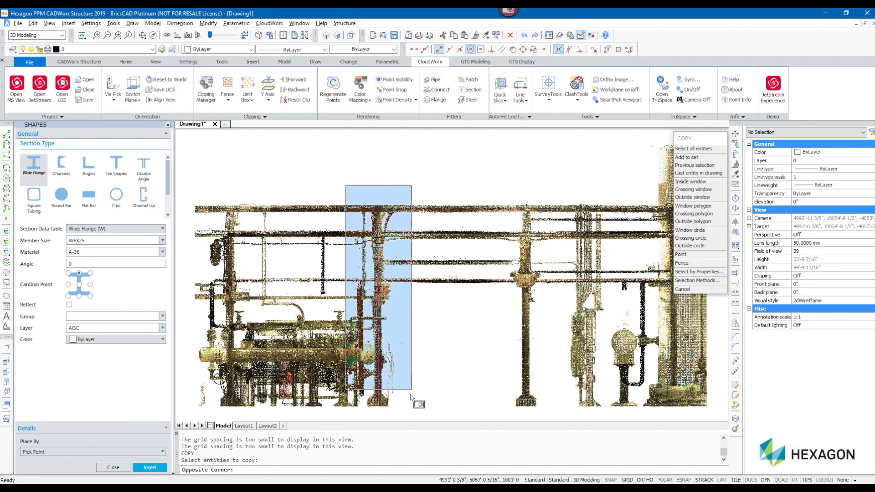
click(410, 404)
key(Return)
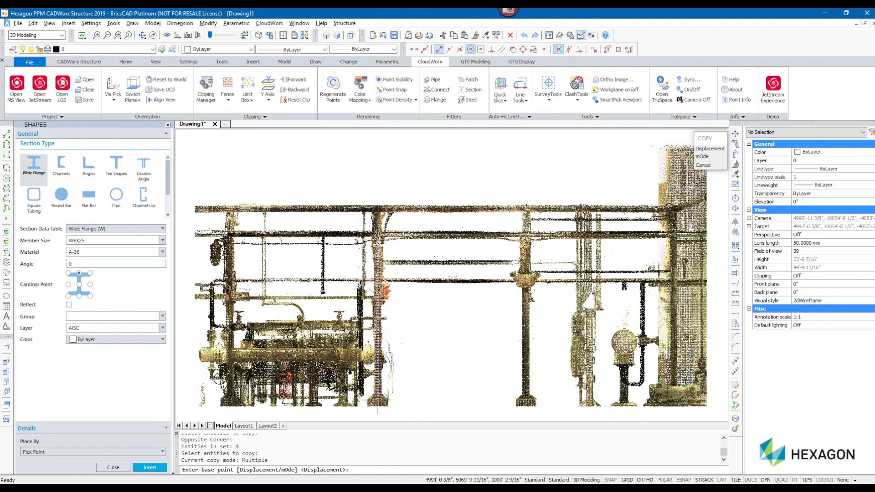
click(377, 401)
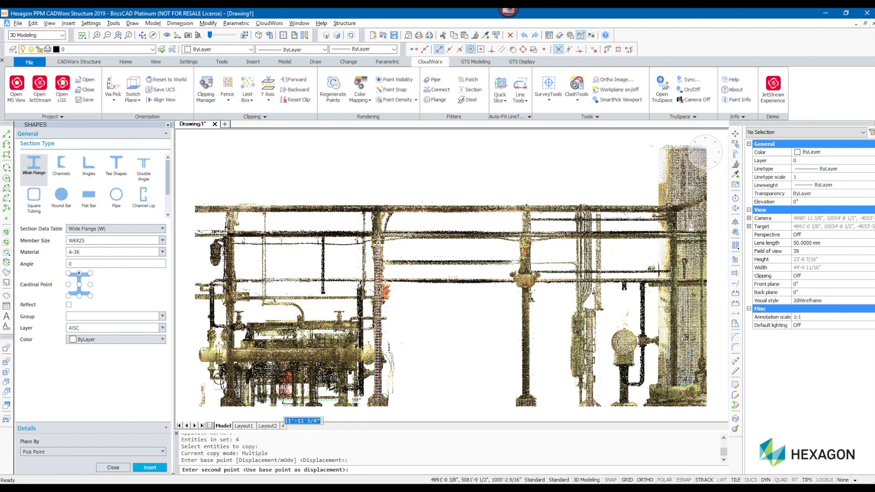
text(12)
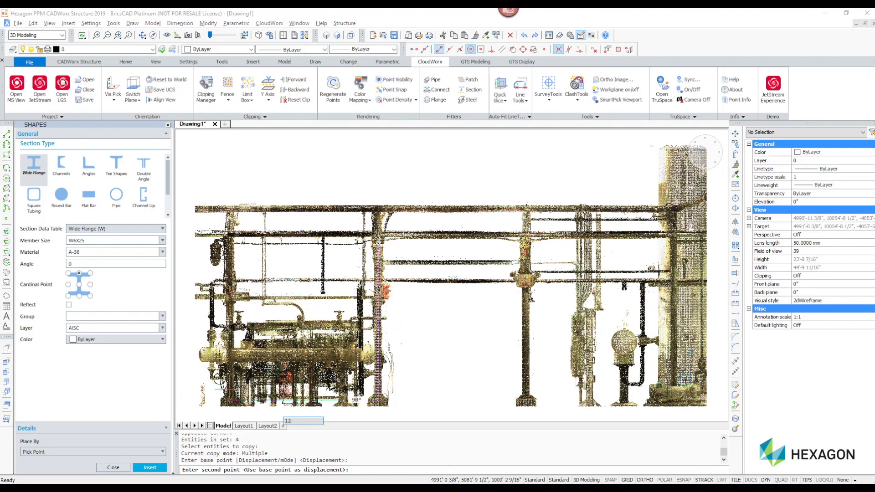
key(Return)
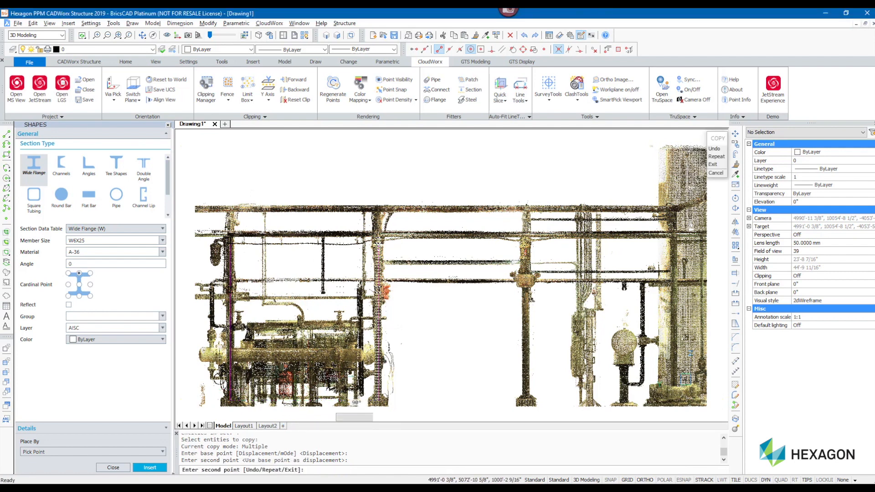
Place two more frame copies to the right, one at the next scanned column base and one 24 feet away, and finish copying.
click(525, 400)
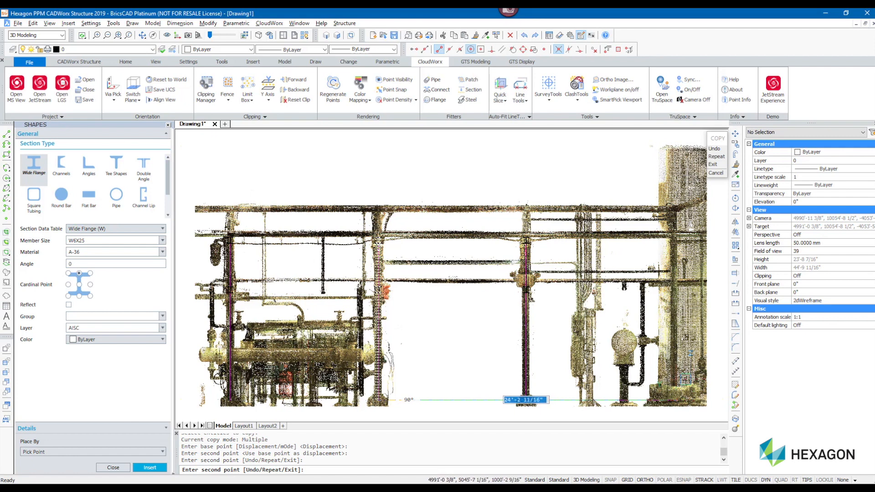
text(24)
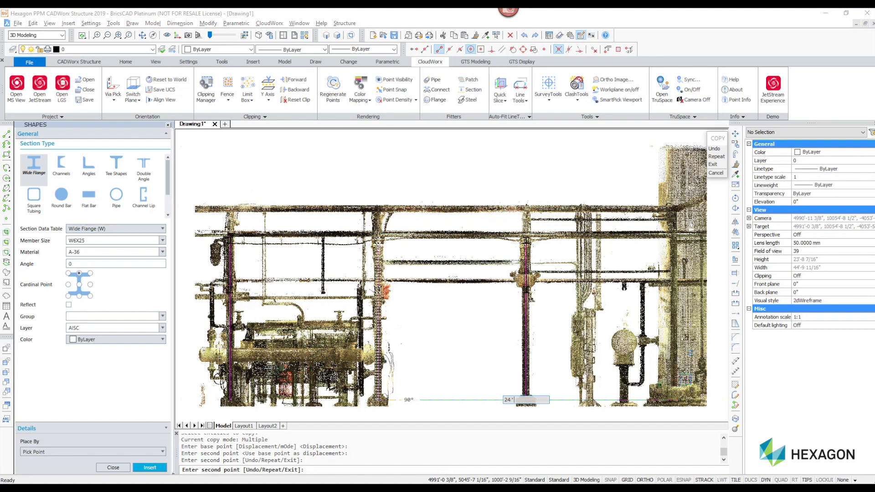
key(Return)
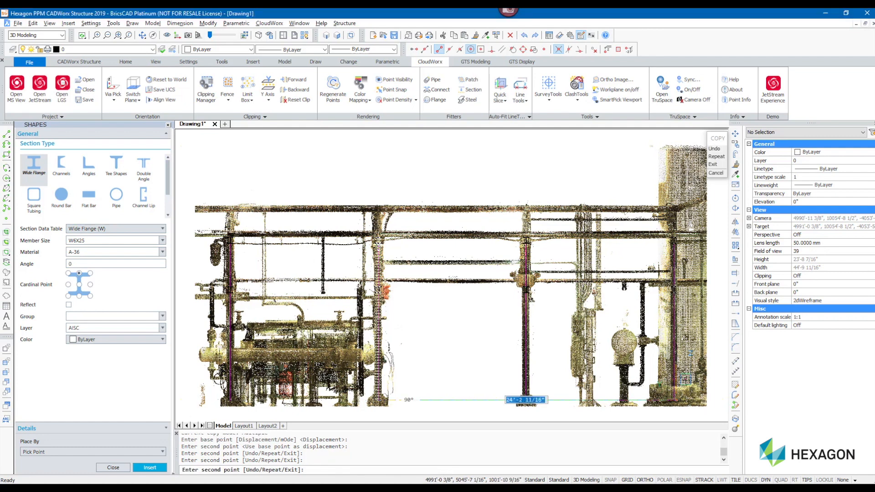
click(715, 172)
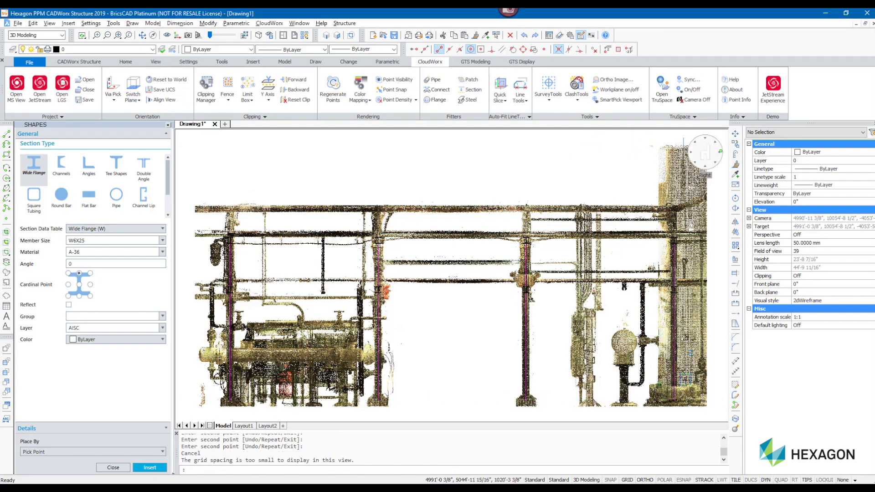
Hide the point cloud and display the four steel frames in a 3D perspective view with the FlatWithEdges visual style.
click(694, 162)
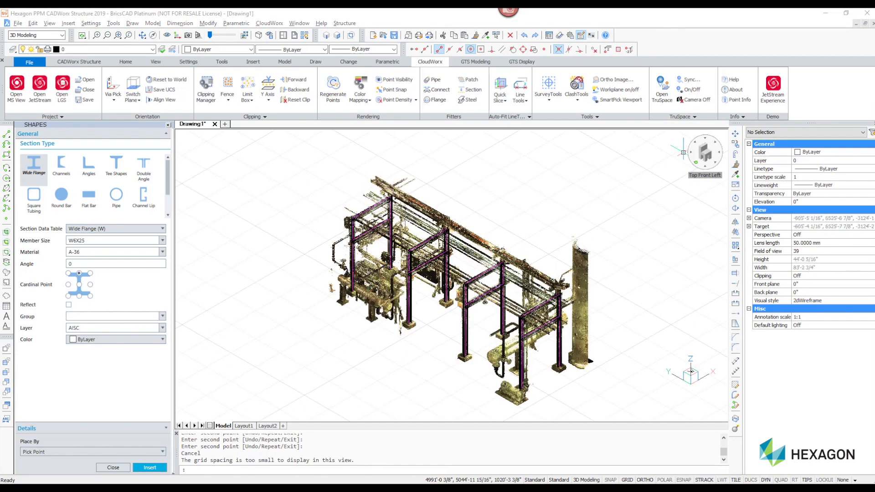
click(396, 84)
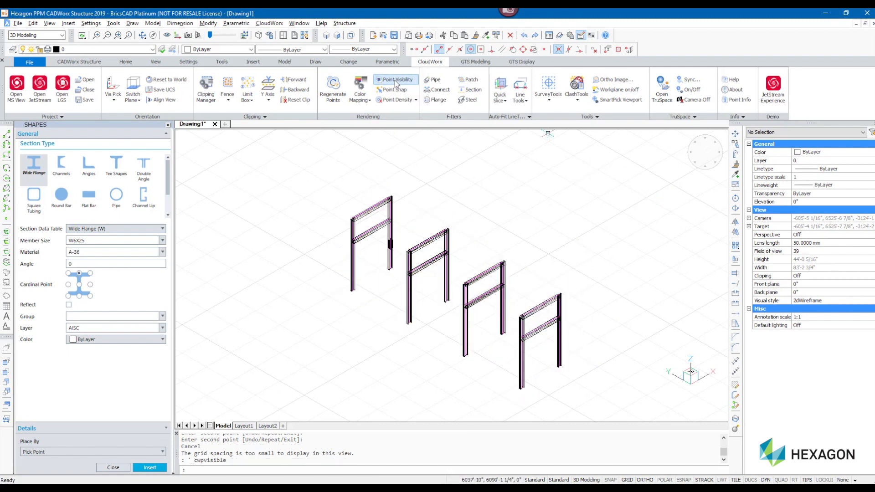
click(81, 62)
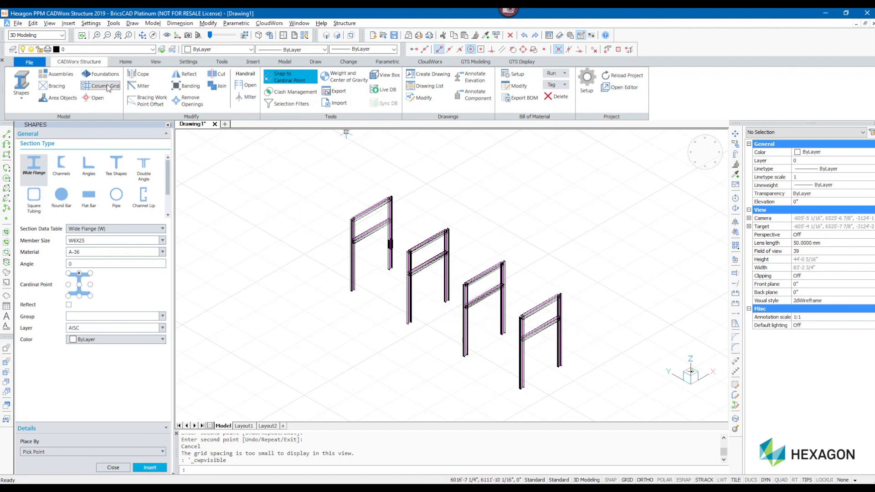
click(156, 61)
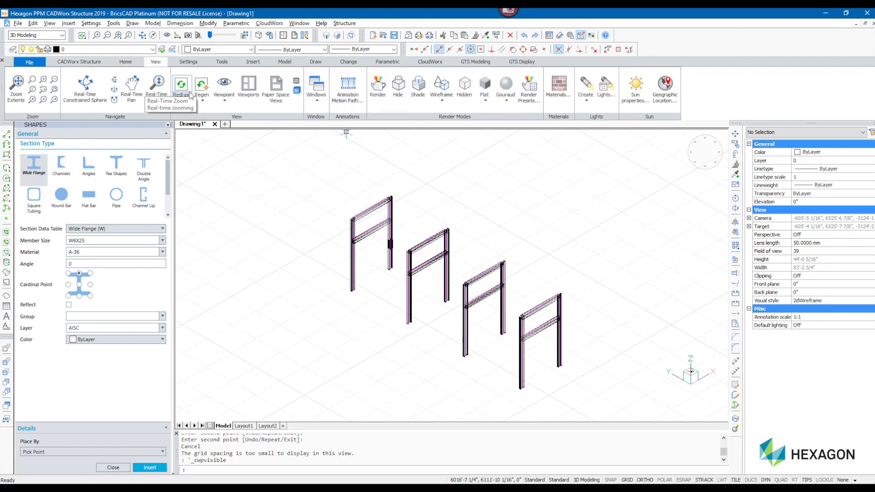
click(224, 91)
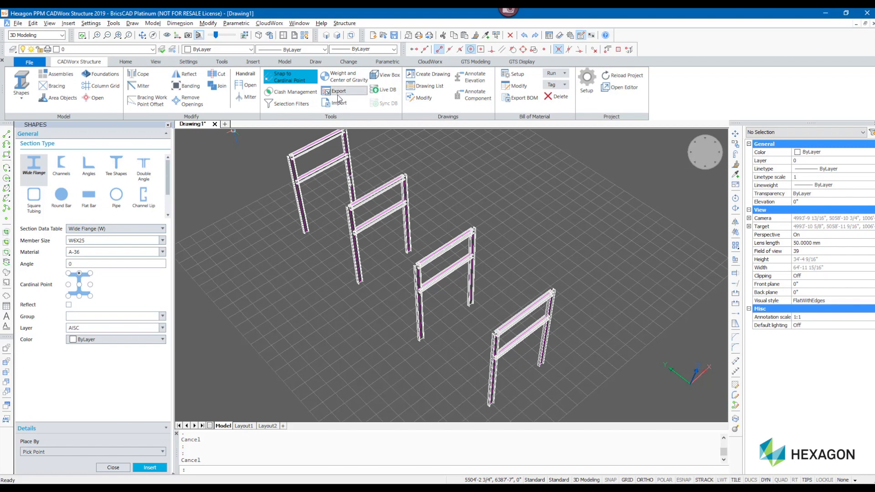
Export all entities as an Analysis CIS2 model to Drawing1.stp on the Desktop, replacing the existing file.
click(339, 91)
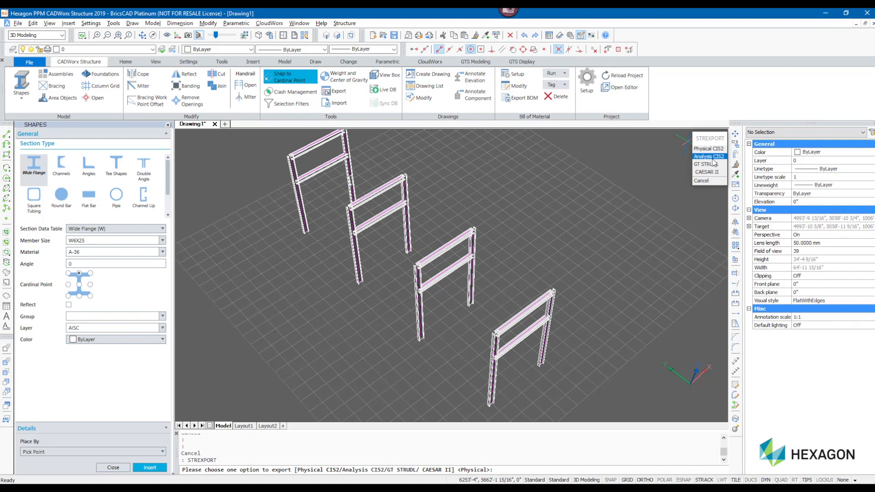
click(708, 156)
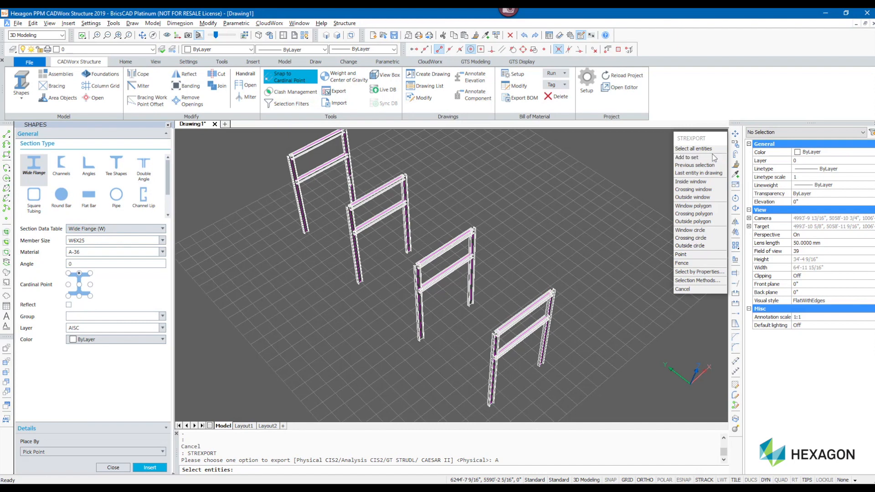
click(713, 150)
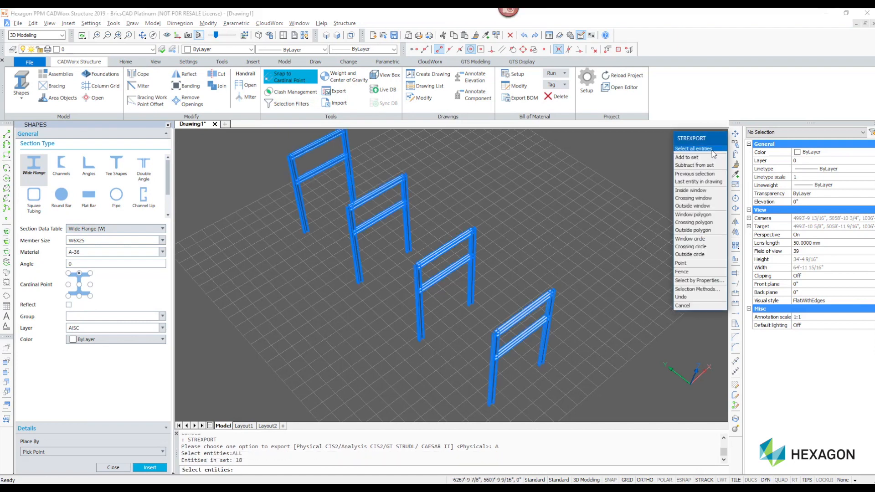
key(Return)
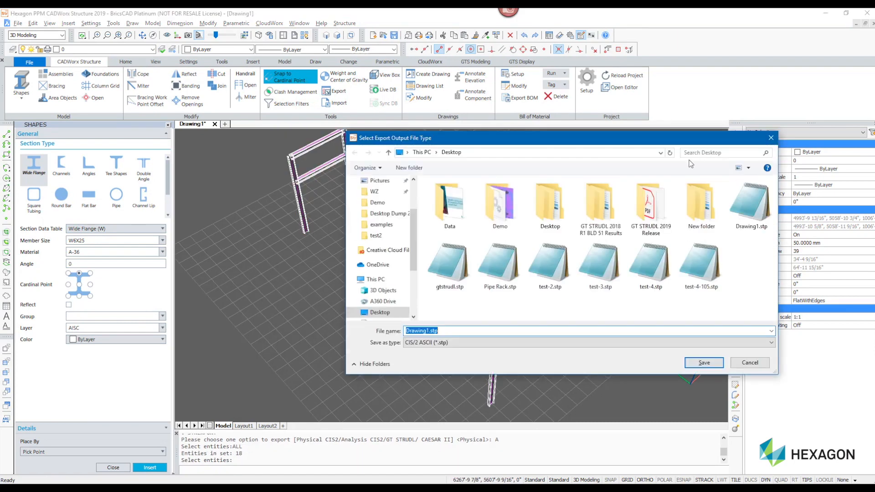
click(411, 191)
click(378, 199)
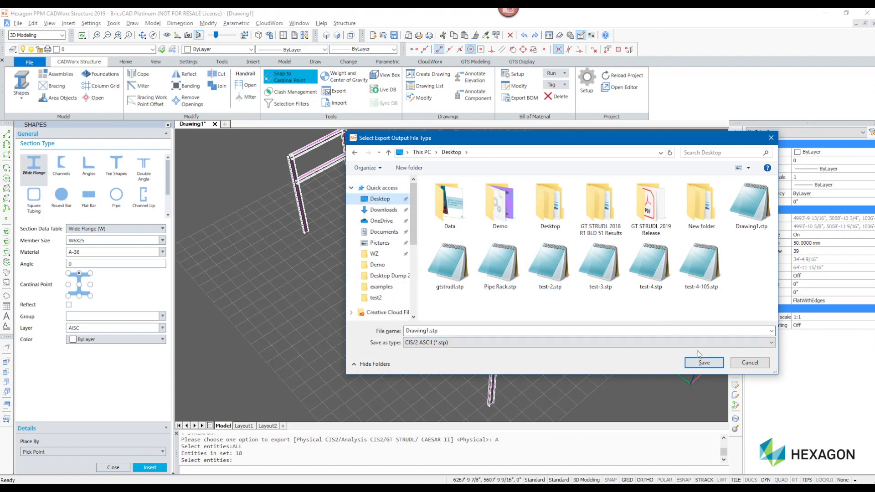
click(702, 363)
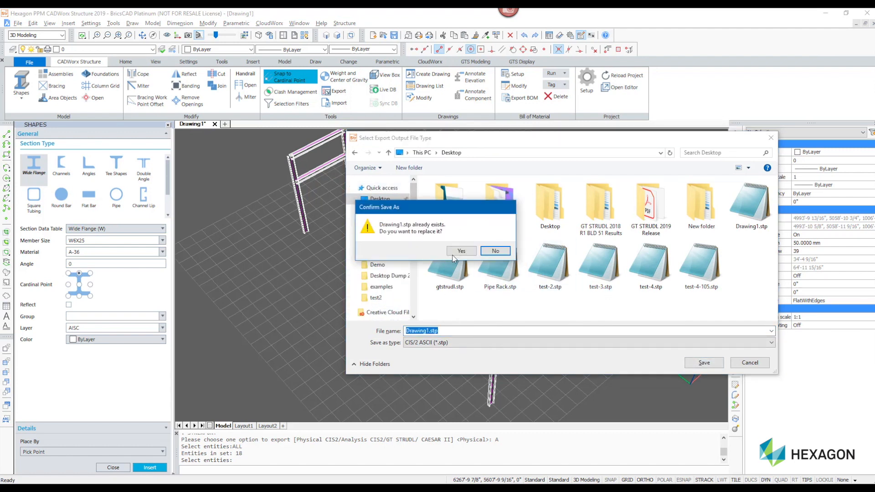
click(456, 251)
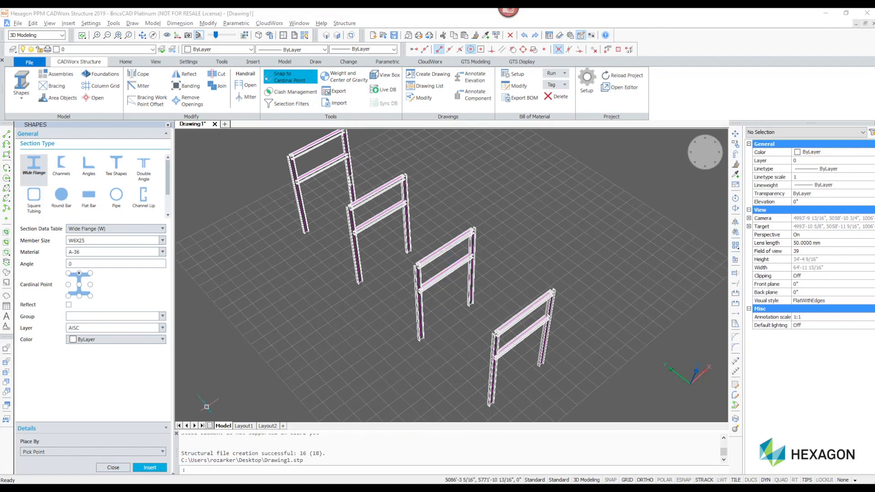
Switch to GTS CAD Modeler by launching GT STRUDL.
key(super)
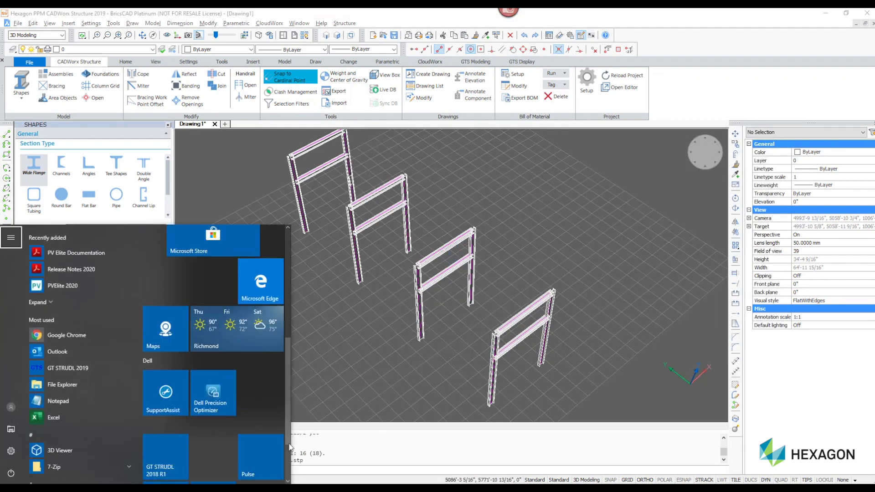
drag(289, 444, 285, 477)
click(214, 453)
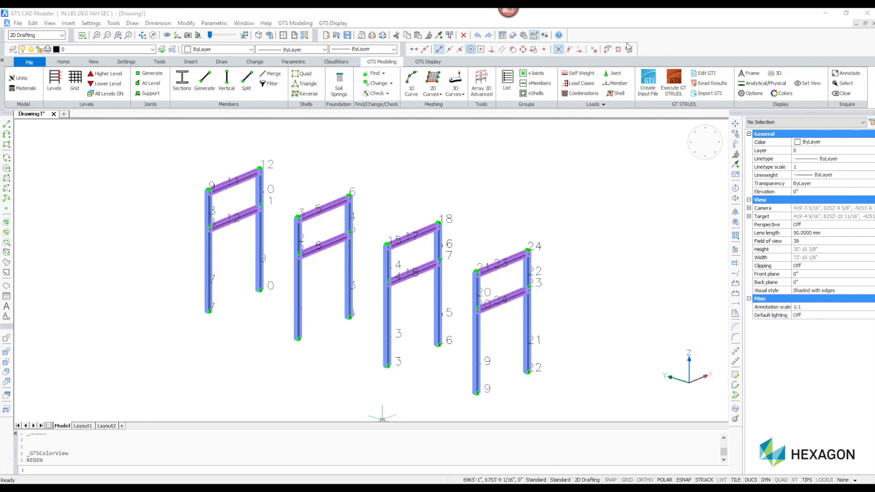
Try to create the GT STRUDL input file from the frame model.
click(655, 93)
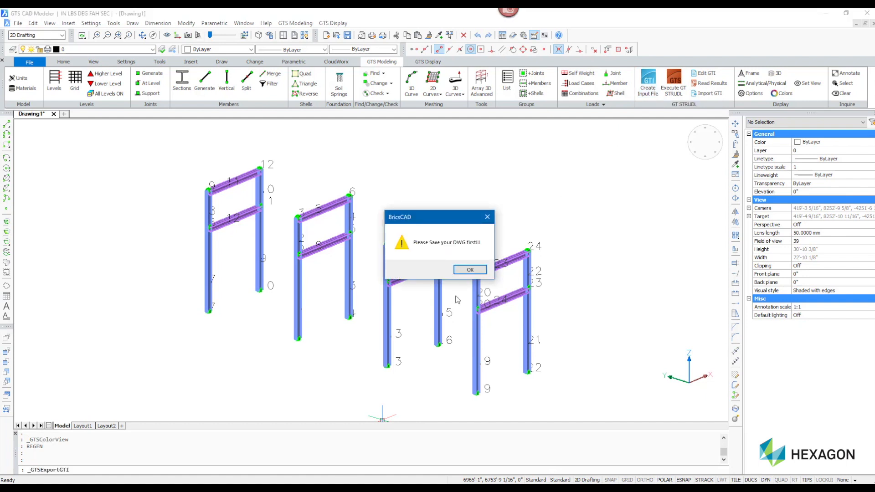
click(466, 272)
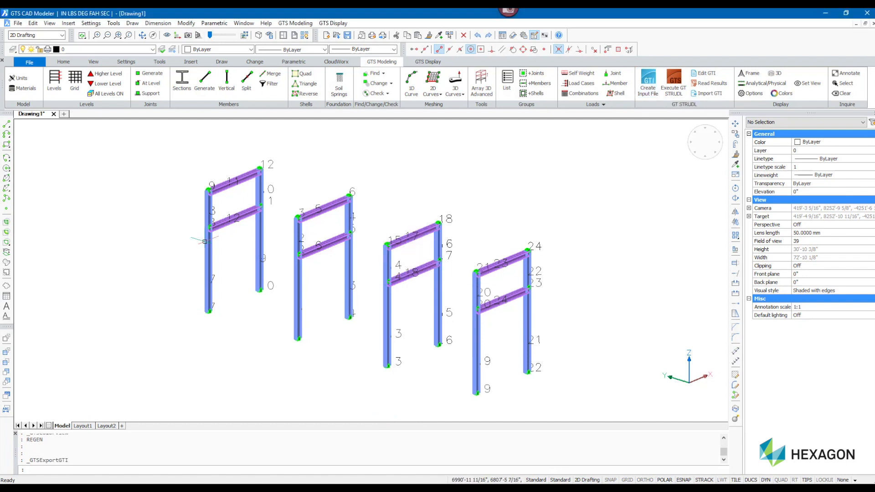
Save the frame drawing under the name Platform in the Demo folder.
click(18, 22)
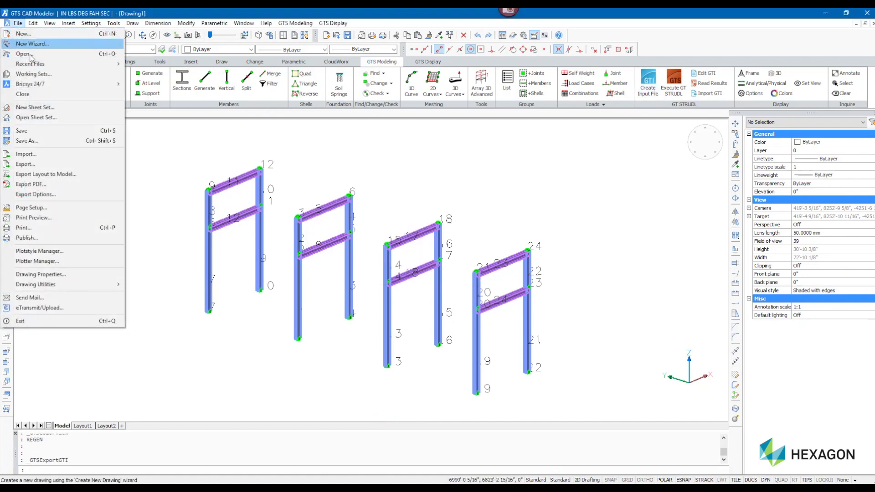
click(72, 143)
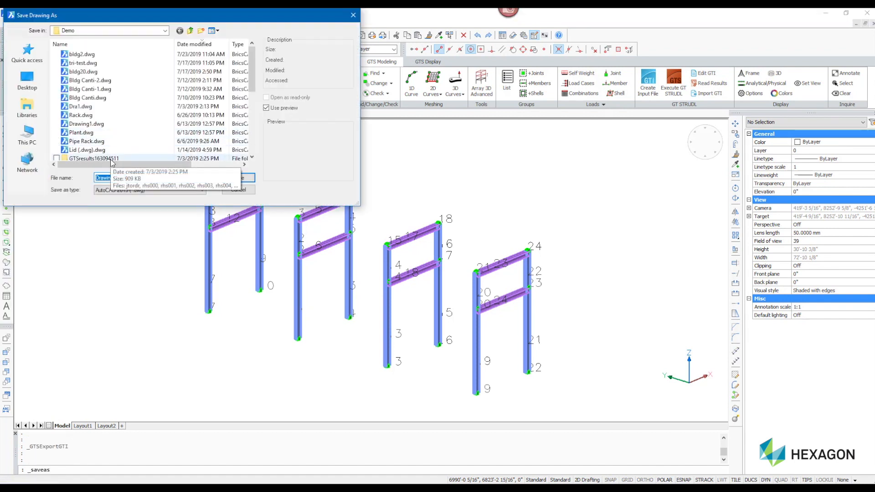
text(Platfor)
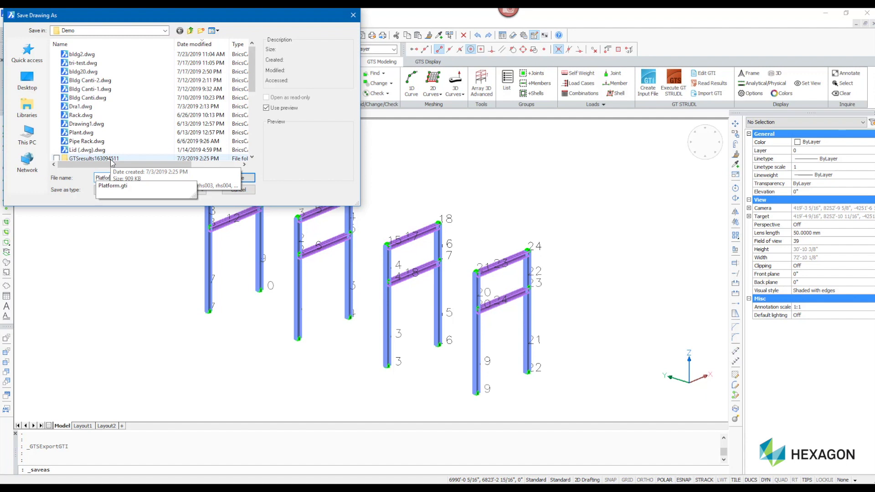
text(m)
key(Return)
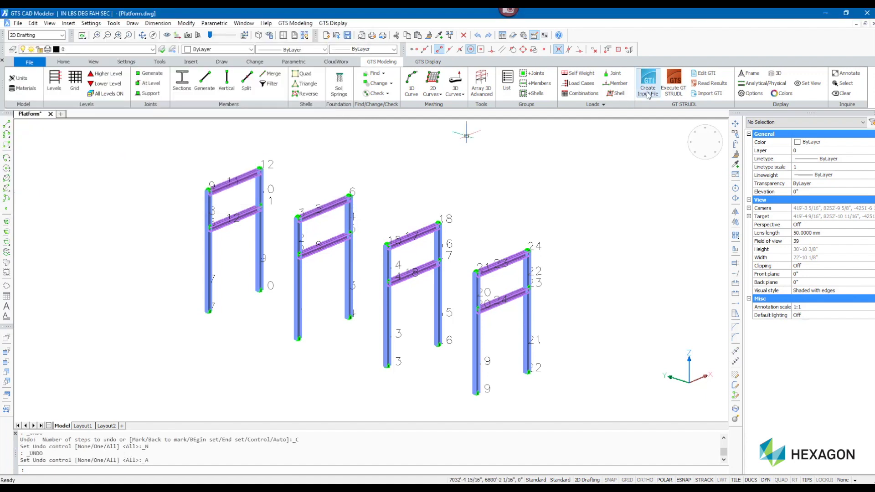
Set up a GT STRUDL input file for the whole model and append ACI 2005-2008 - Z UP.txt from the Desktop.
click(647, 95)
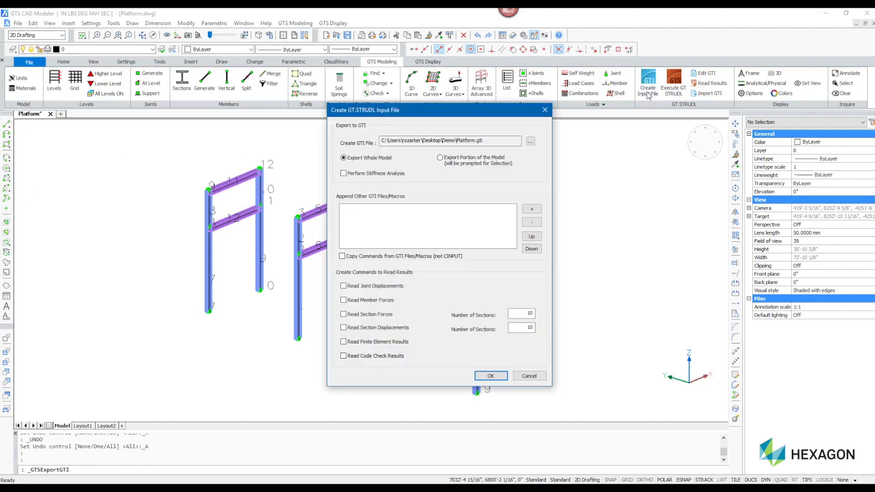
click(530, 210)
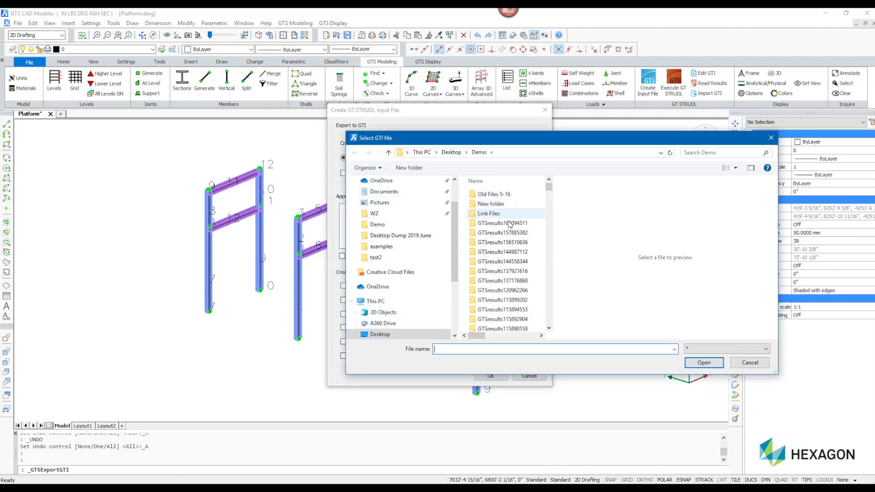
click(398, 334)
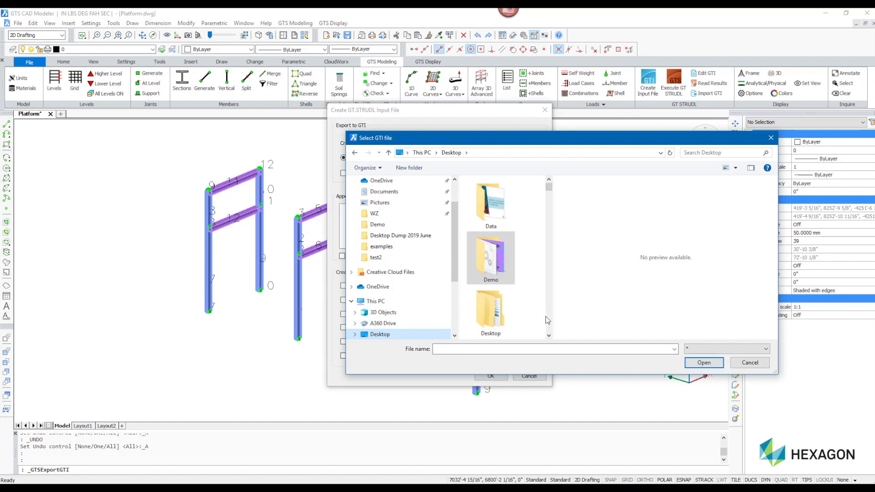
scroll(549, 319, down, 2)
scroll(552, 320, down, 3)
click(484, 255)
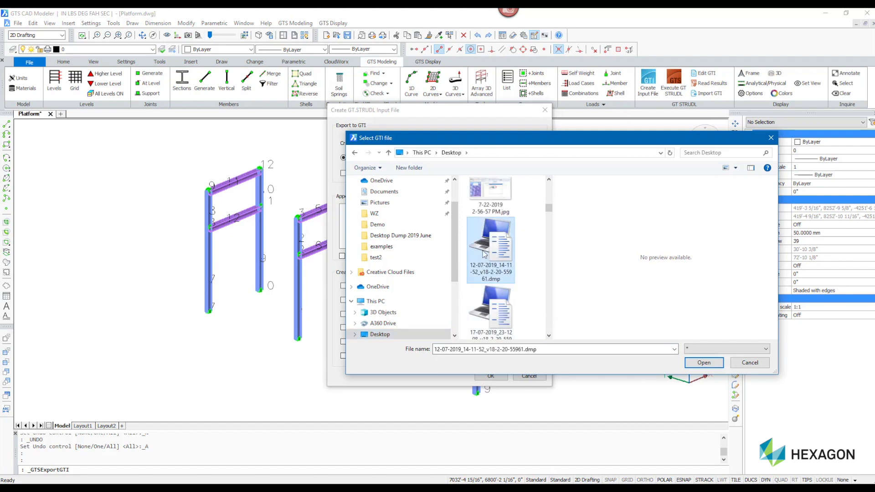
scroll(484, 255, down, 3)
click(496, 219)
double_click(494, 219)
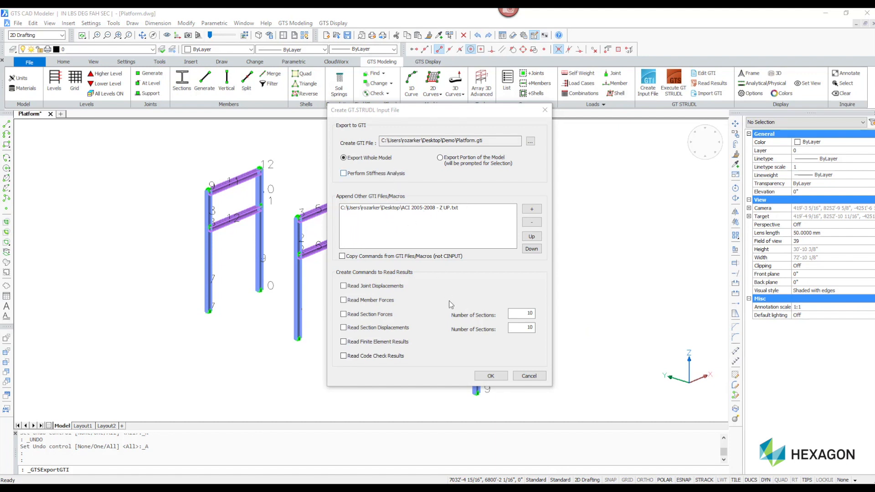
Include commands to read joint displacements, member forces, section forces and section displacements, and create the GT STRUDL input file.
click(360, 287)
click(362, 299)
click(360, 314)
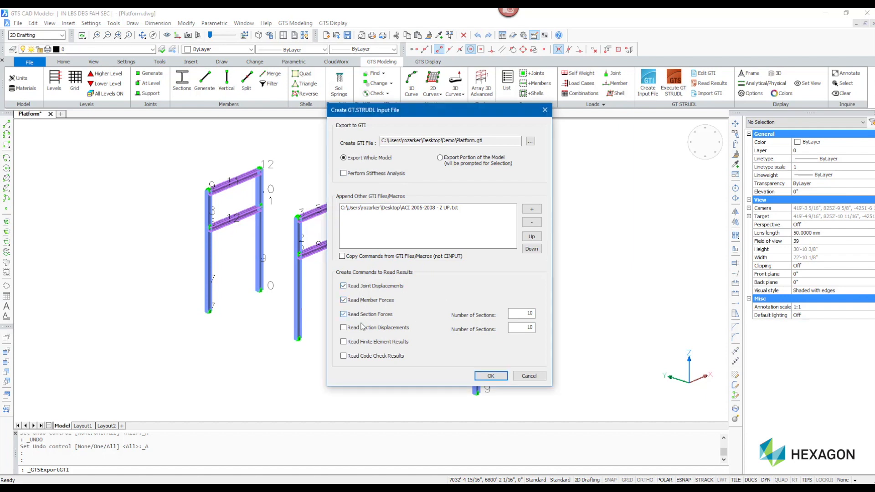
click(364, 328)
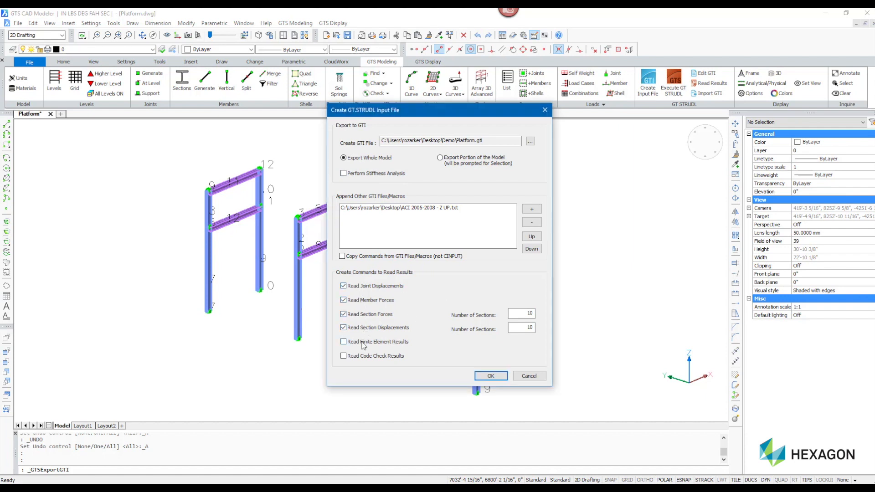
click(491, 376)
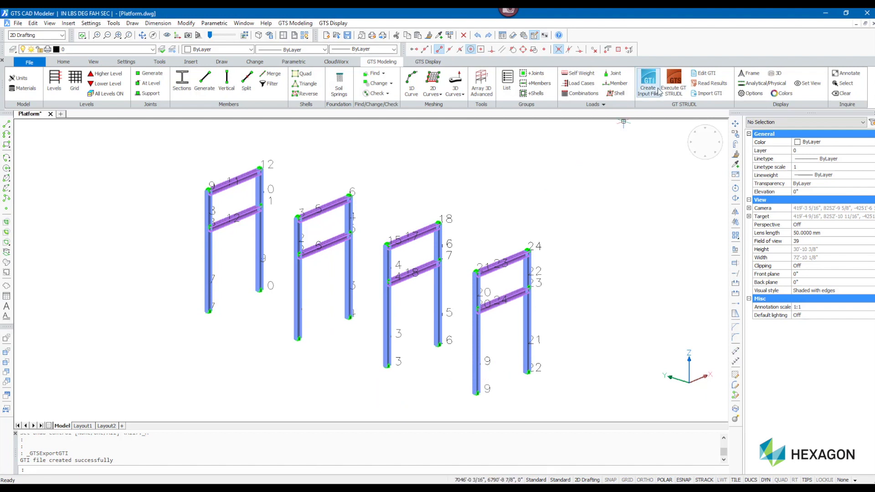
Execute GT STRUDL on the Platform model and display the joint reactions in GTMenu.
click(668, 87)
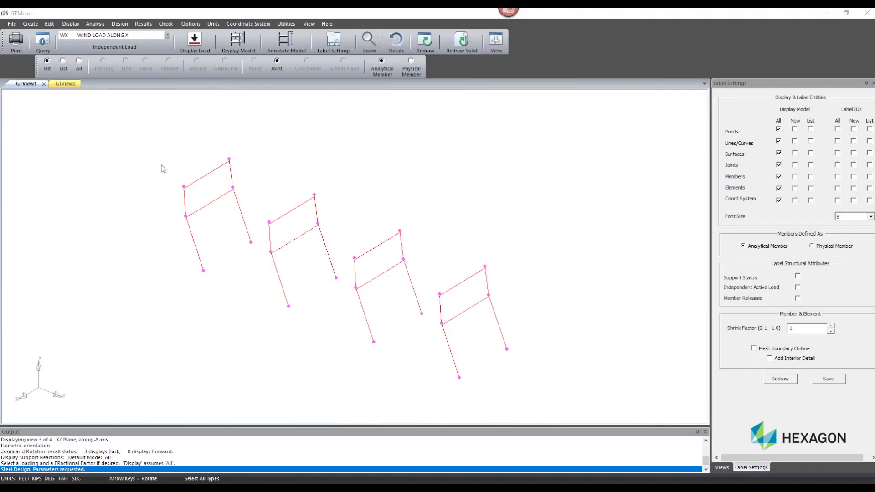
click(143, 27)
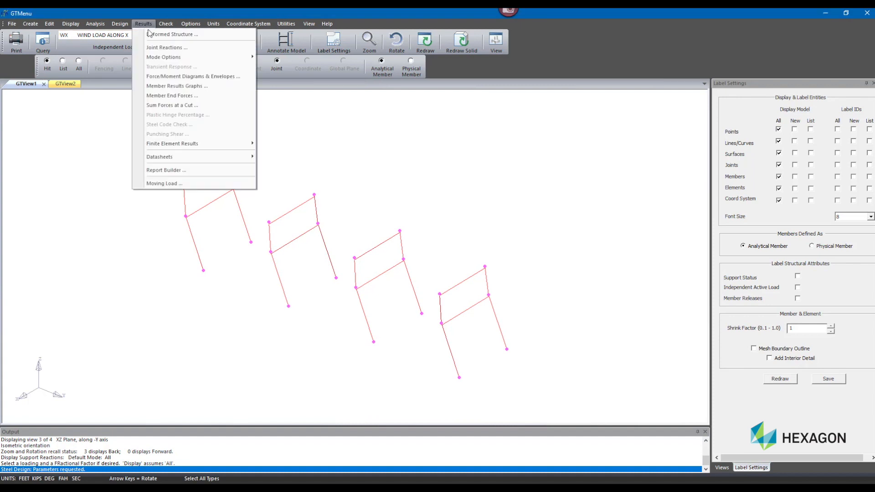
click(91, 31)
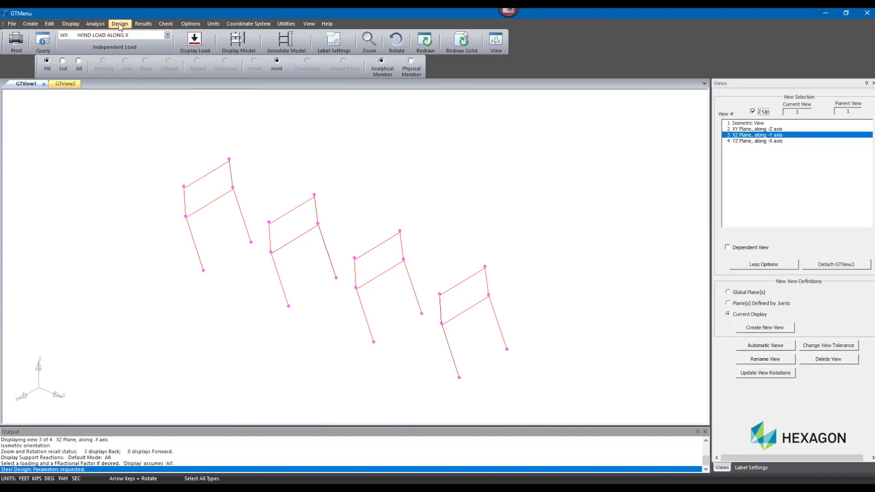
click(155, 35)
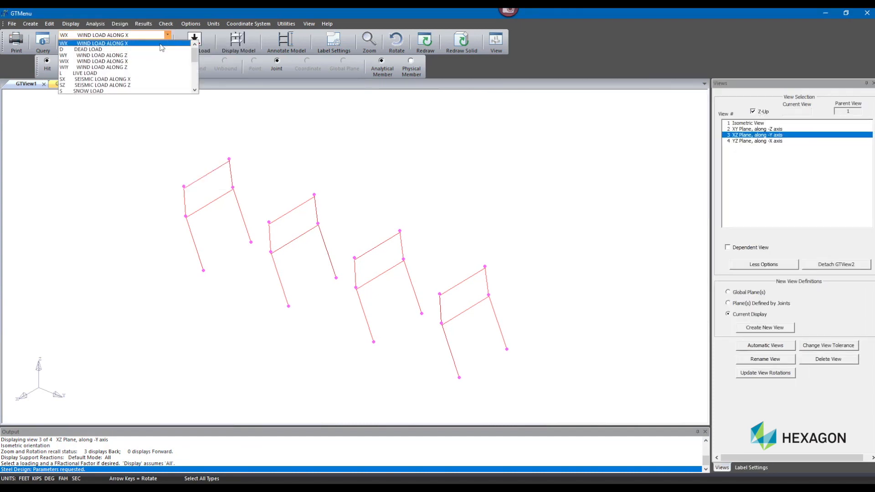
click(143, 24)
click(144, 24)
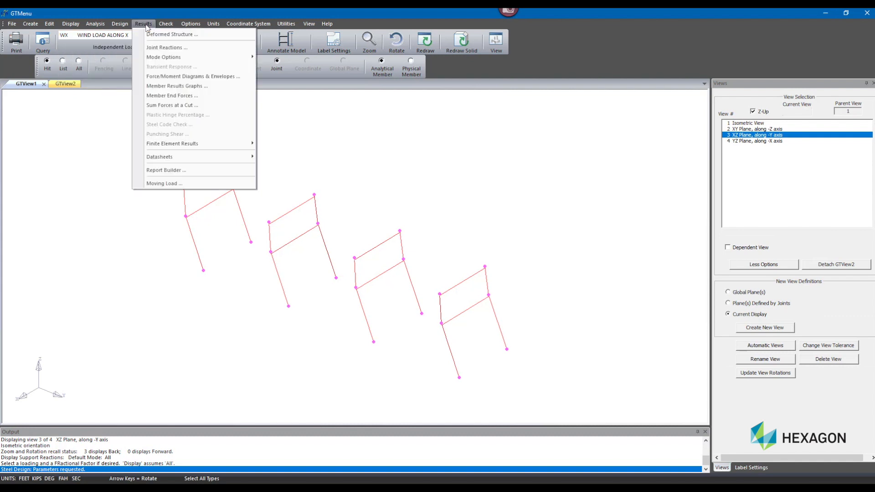
click(165, 47)
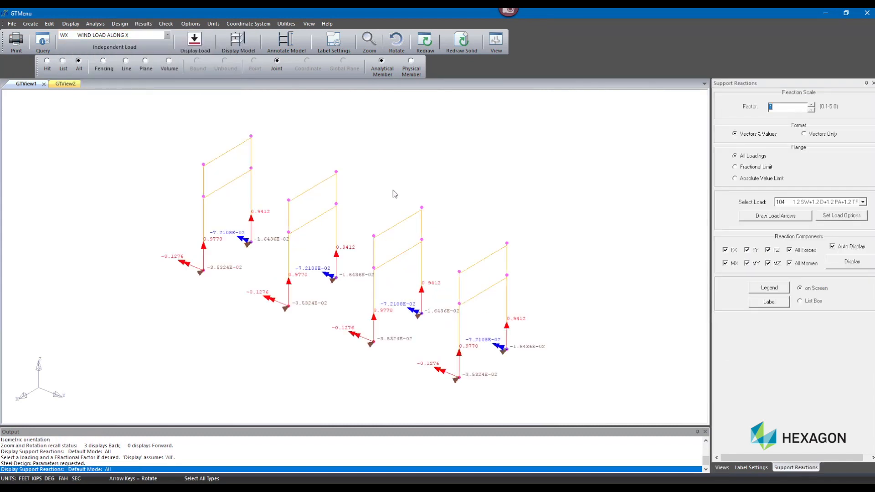
Display the support reactions for load combination 101.
click(155, 35)
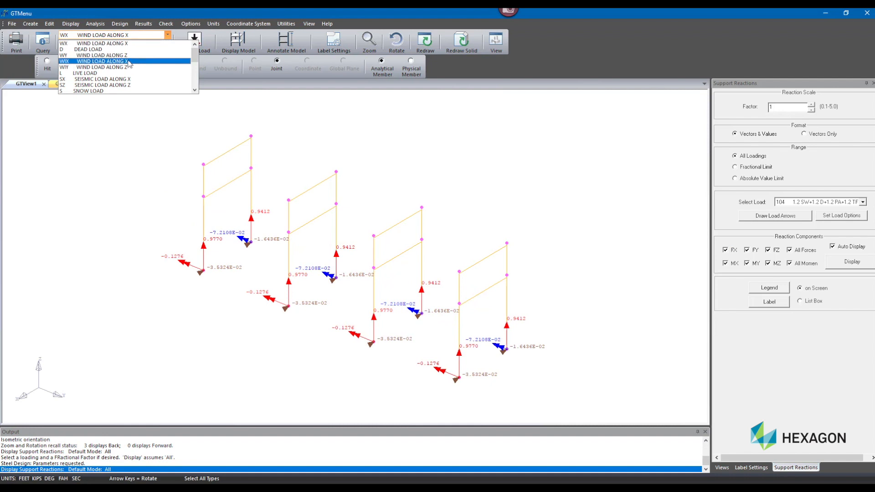
scroll(123, 75, down, 8)
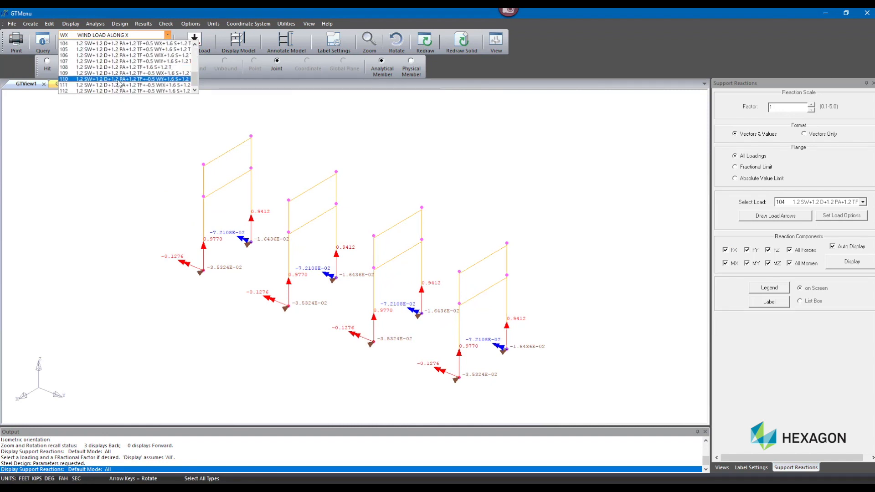
scroll(119, 83, up, 3)
click(115, 87)
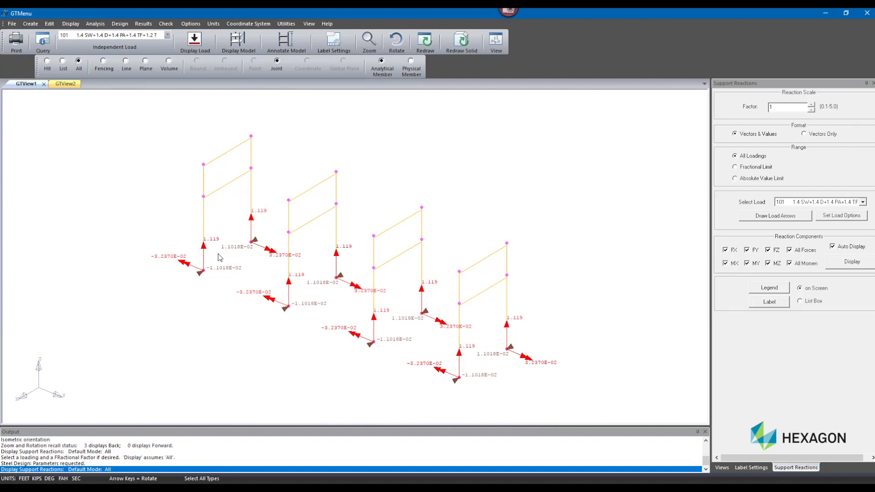
Display the deformed structure for load combination 101 and animate it at a speed of 10%.
click(152, 26)
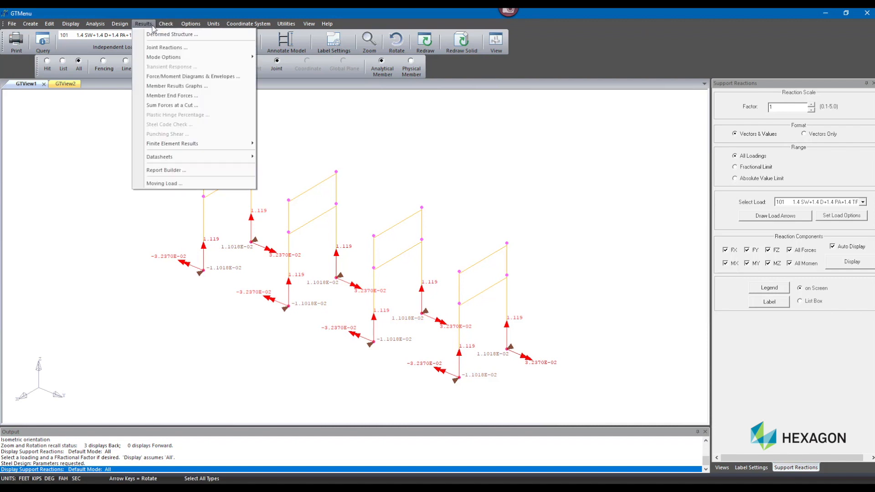
click(162, 35)
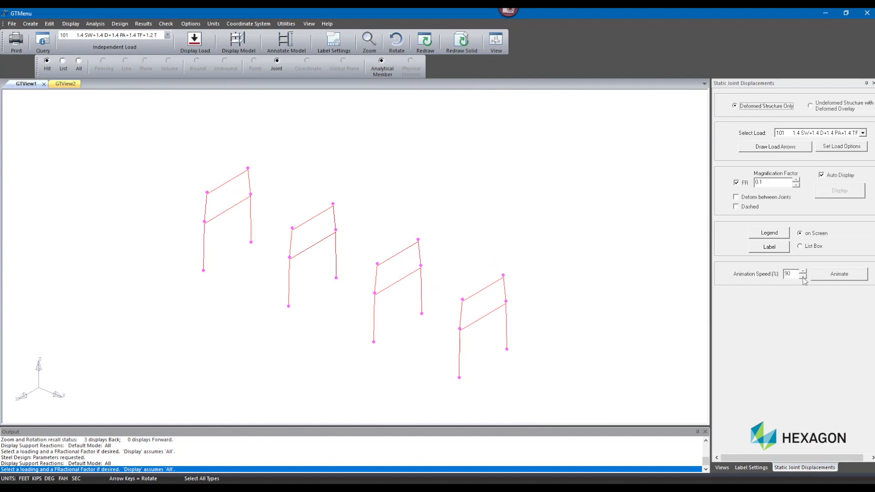
drag(795, 274, 721, 268)
text(10)
click(841, 275)
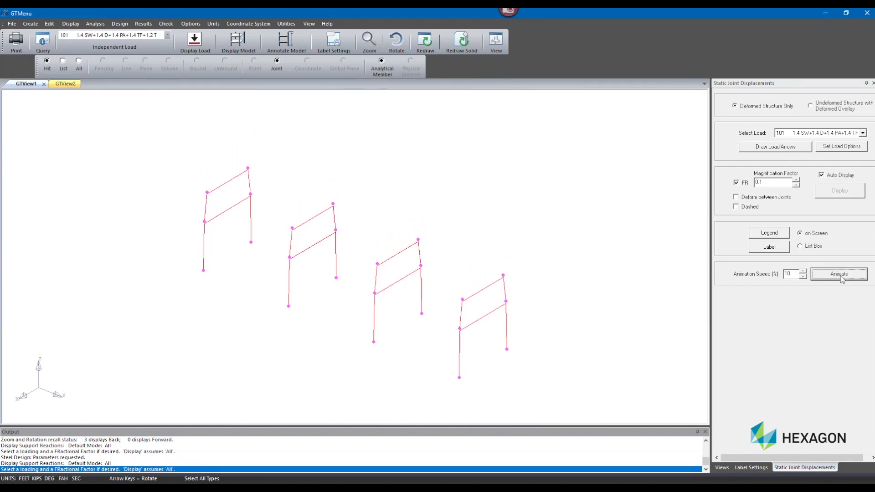
Examine the report options in the GT STRUDL Report Builder and close it without creating a report.
click(141, 25)
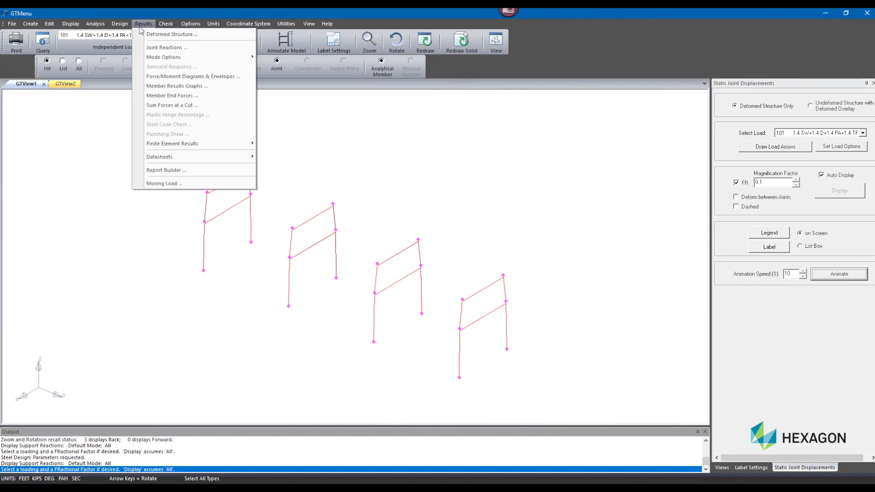
click(182, 170)
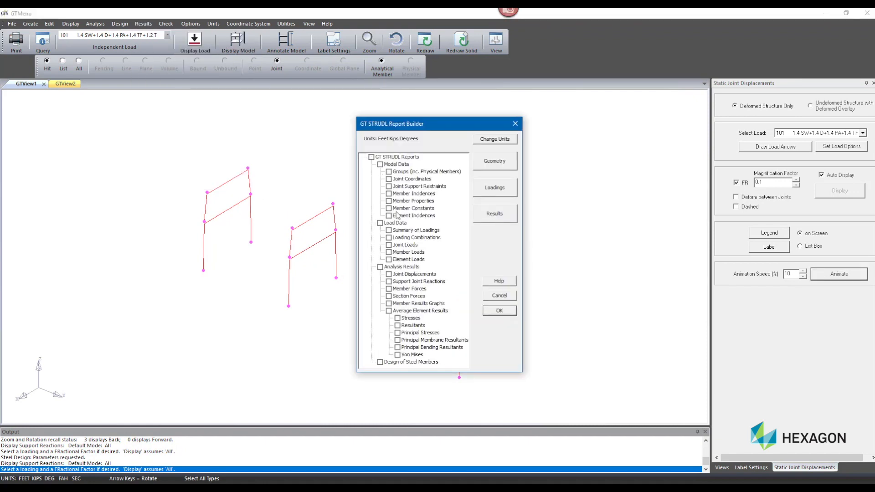
click(380, 164)
key(Escape)
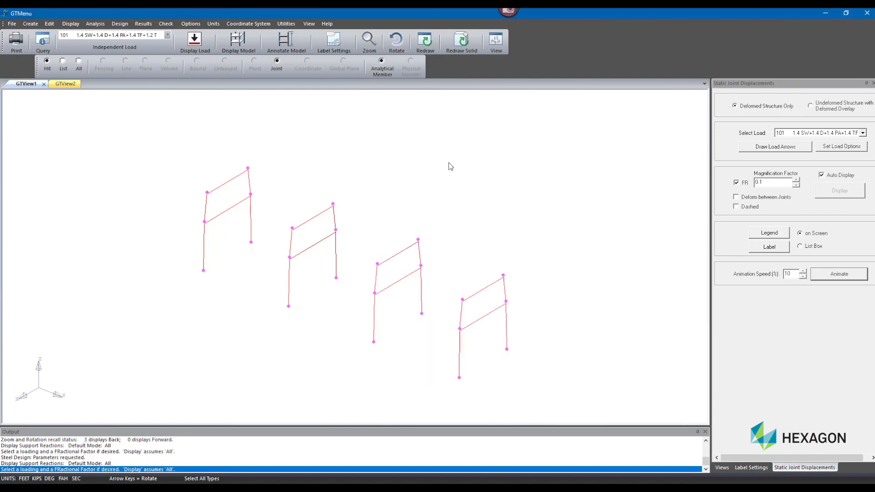
Assign the AISC15 code to all members in the steel design parameters and dismiss the output monitor.
click(148, 25)
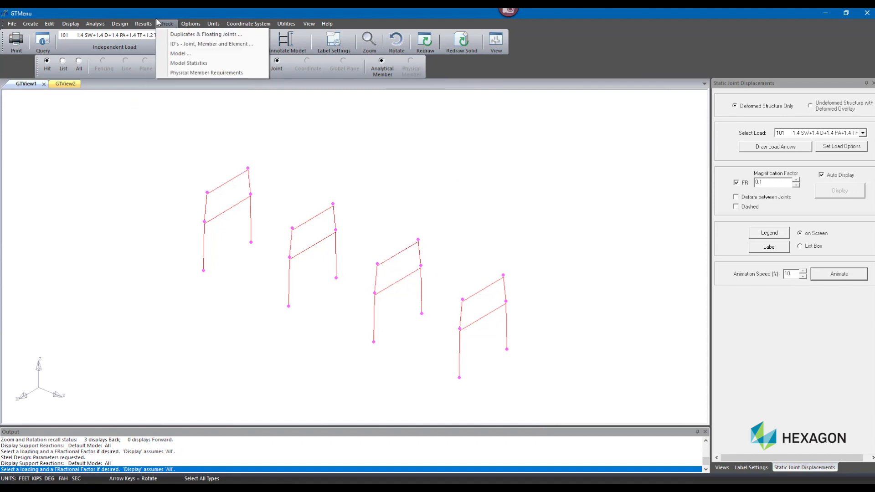
mouse_move(120, 24)
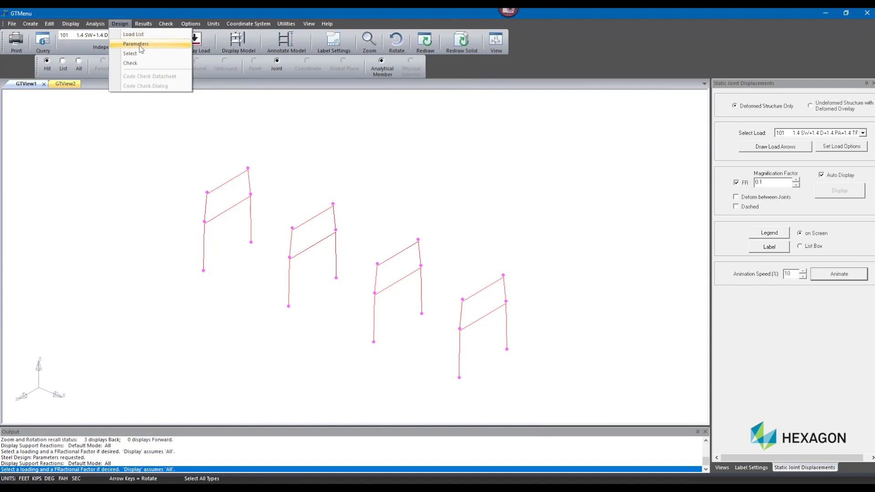
click(139, 44)
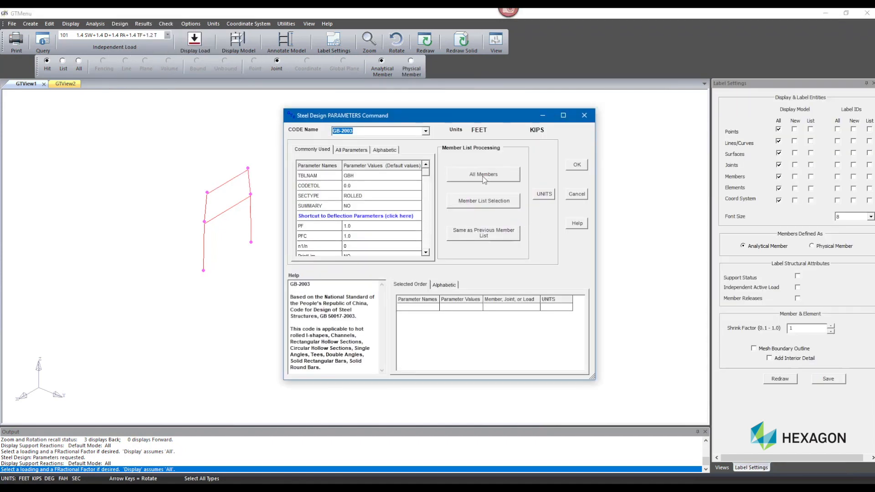
click(425, 131)
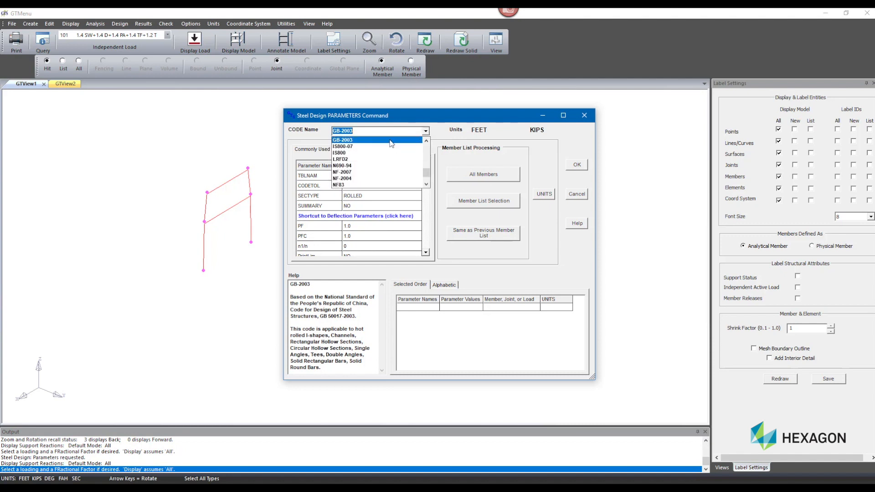
scroll(391, 144, up, 5)
click(375, 141)
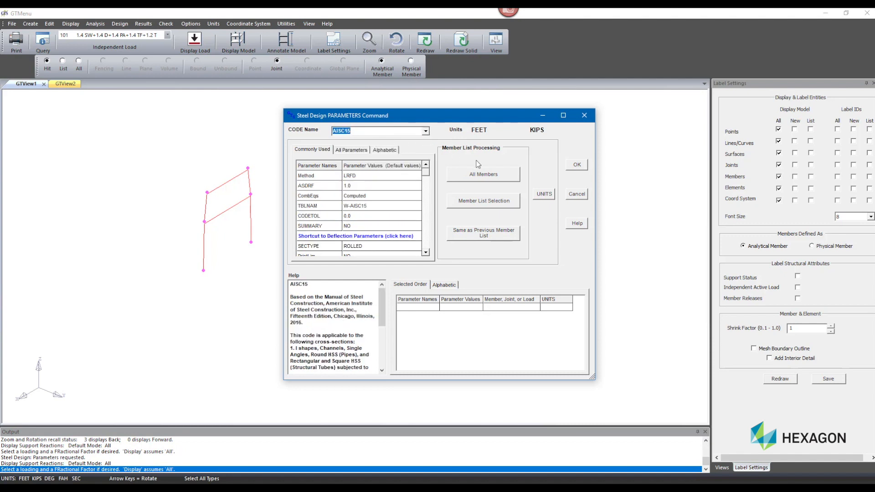
click(475, 179)
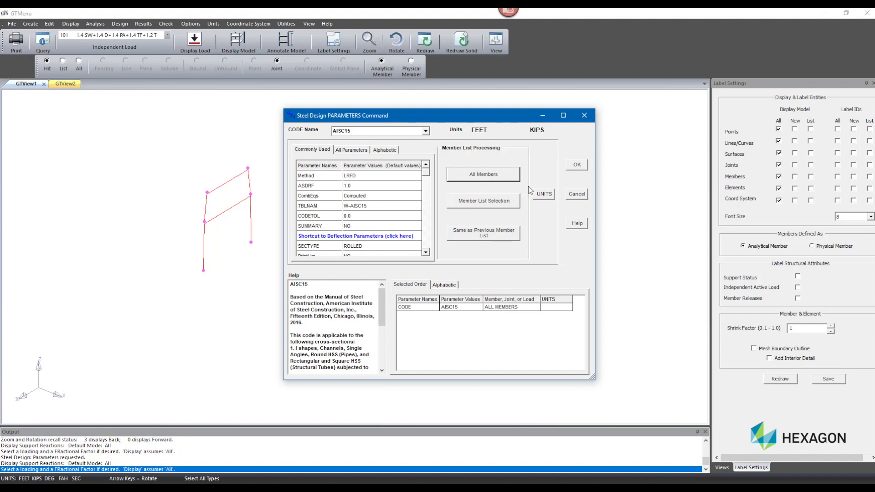
click(576, 165)
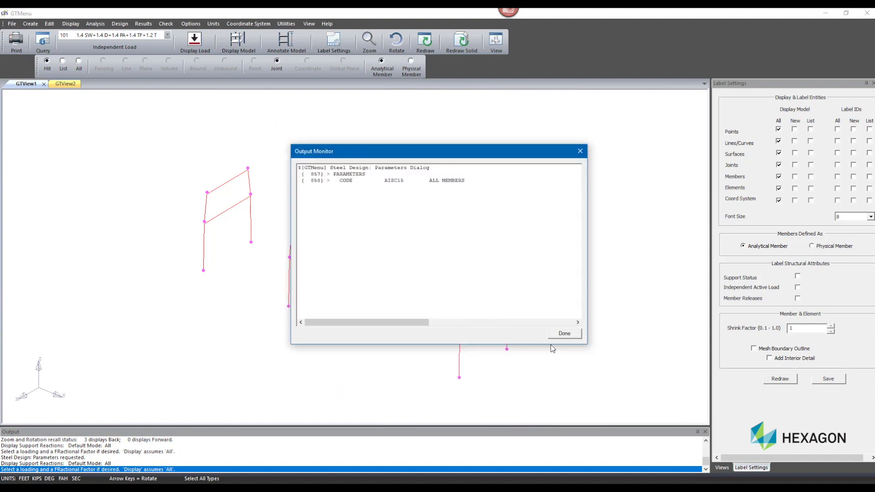
click(565, 333)
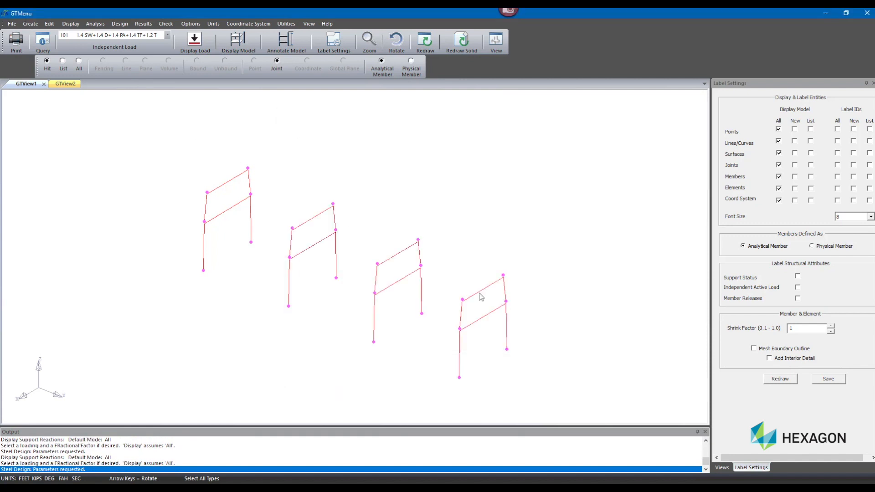
Run the steel code check on all members using 3 sections along the member plus all maximums, and dismiss the output monitor.
click(120, 23)
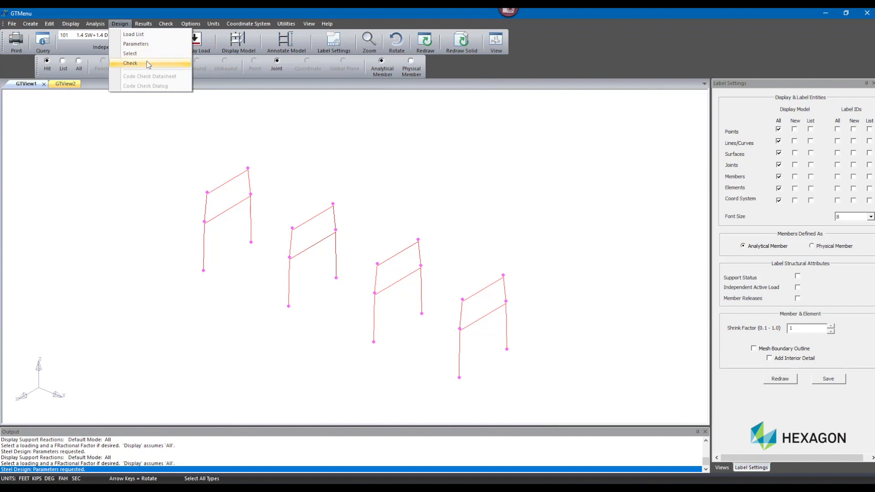
click(146, 63)
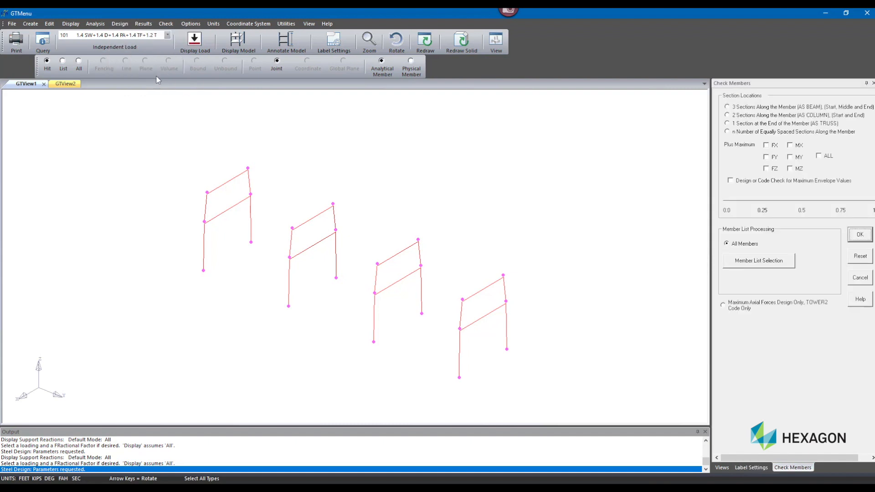
click(819, 156)
click(773, 109)
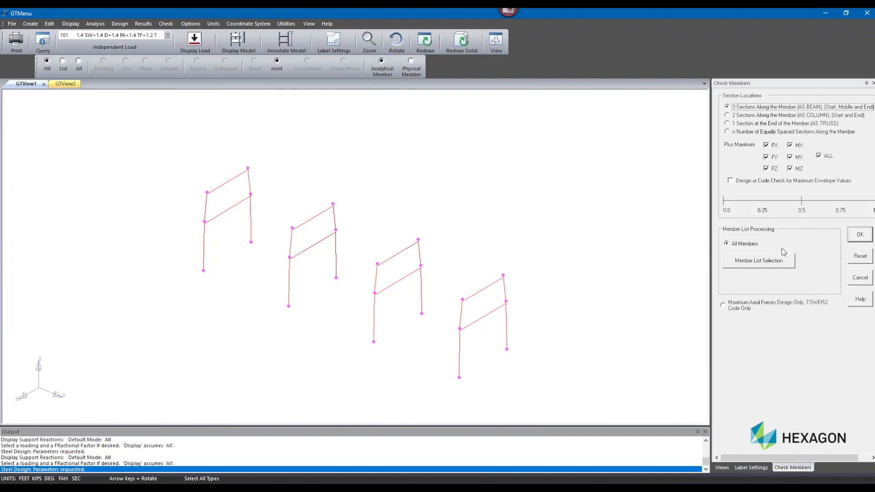
click(859, 236)
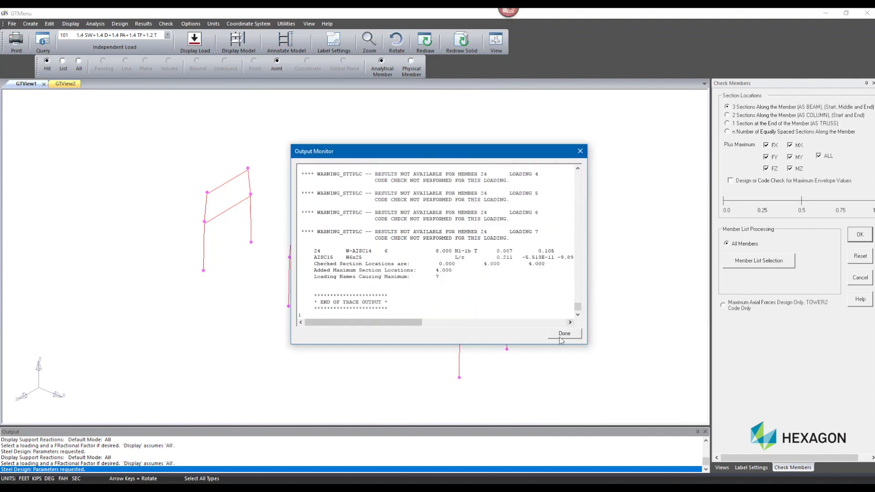
click(564, 334)
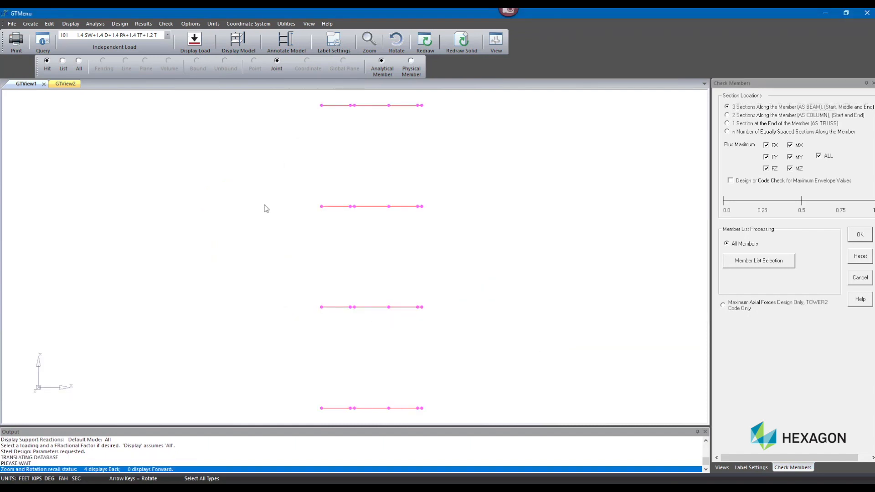
Display the color-coded Actual/Allowable Stress Ratios of the steel code check on the frames in an isometric view.
key(i)
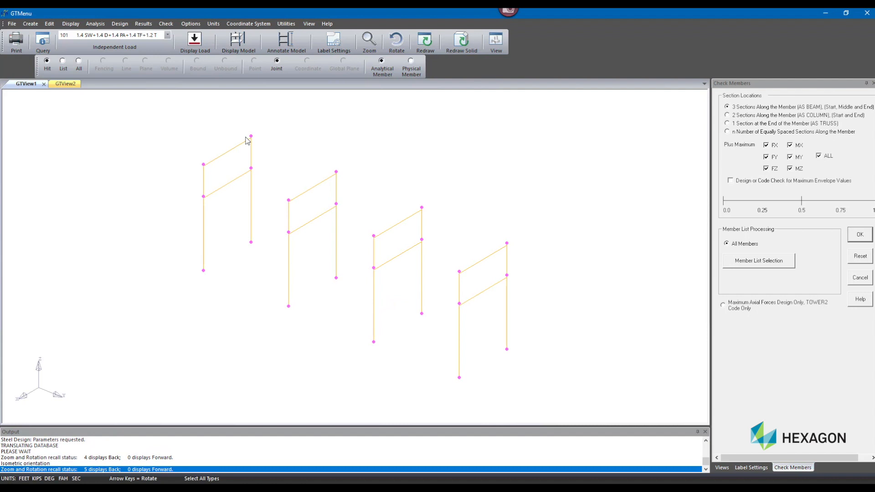
click(144, 23)
click(189, 124)
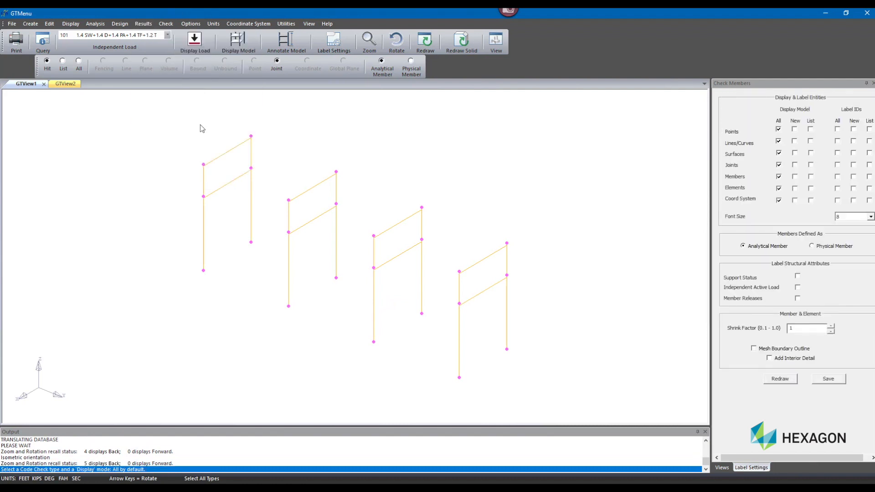
click(805, 96)
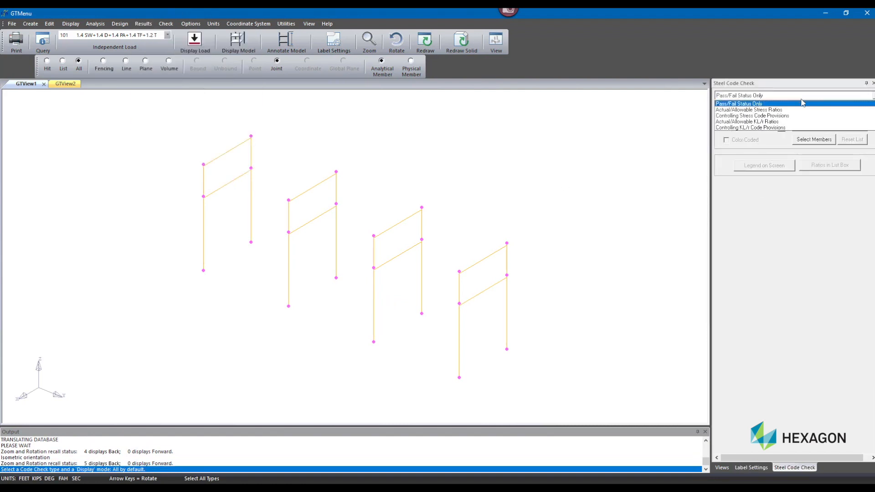
click(798, 108)
click(751, 139)
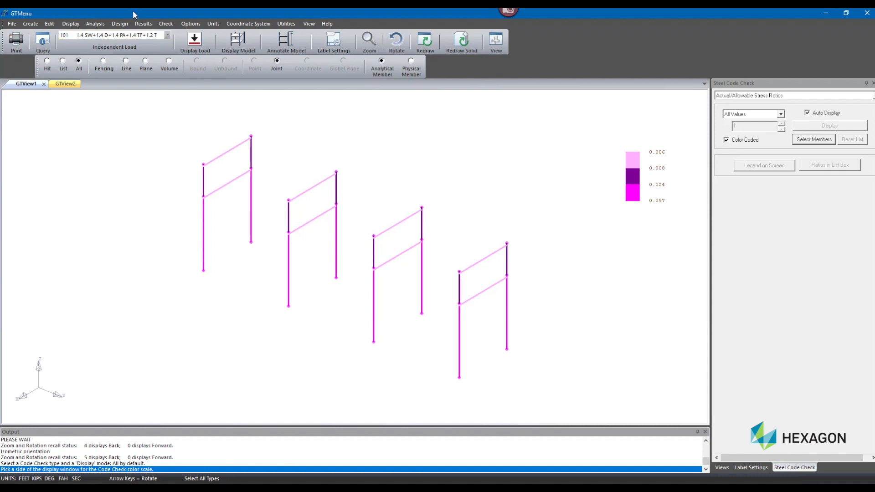
Create a GT STRUDL report containing only Design of Steel Members and dismiss the output monitor.
click(143, 24)
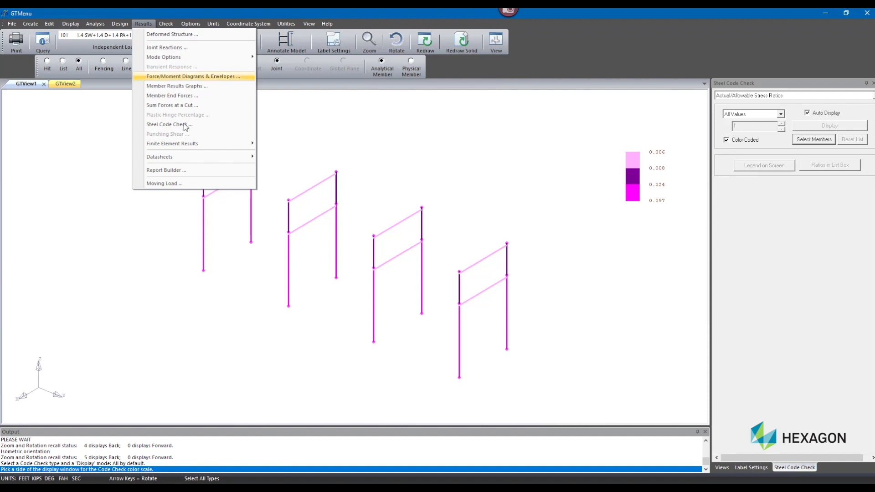
click(205, 170)
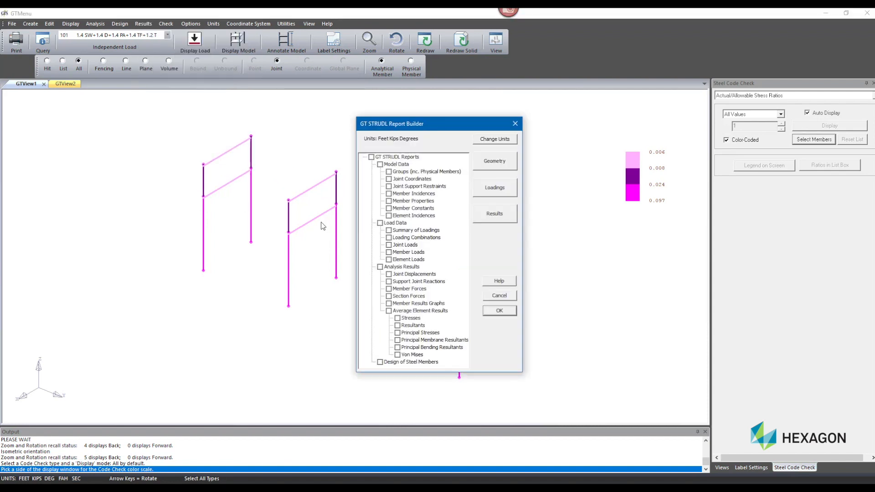
click(380, 362)
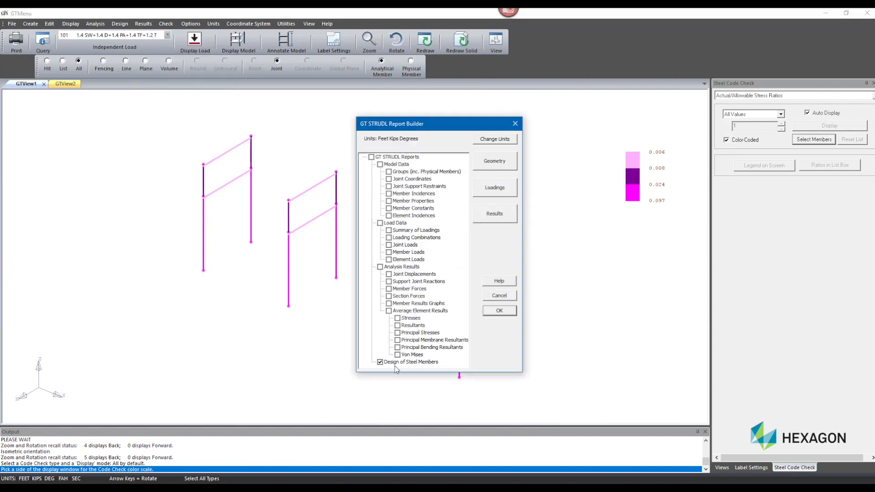
click(500, 311)
click(563, 333)
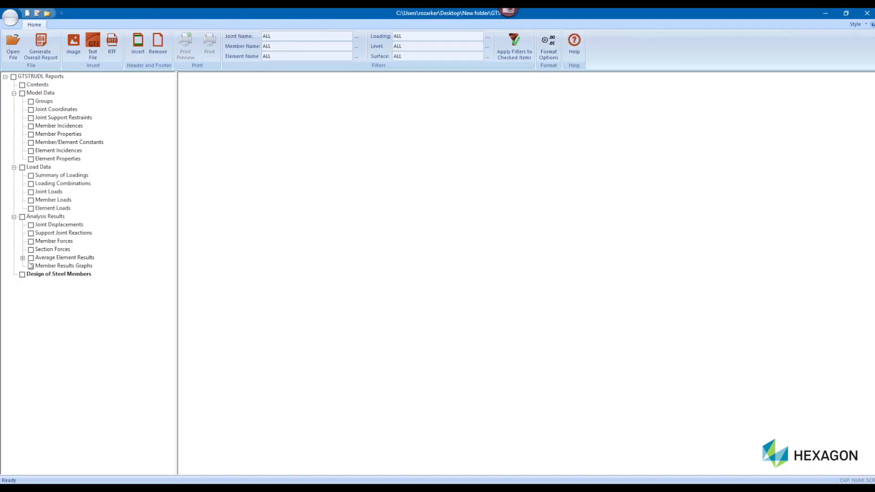
Generate the overall report for Design of Steel Members and review its Steel Code Checks table in Word.
click(22, 275)
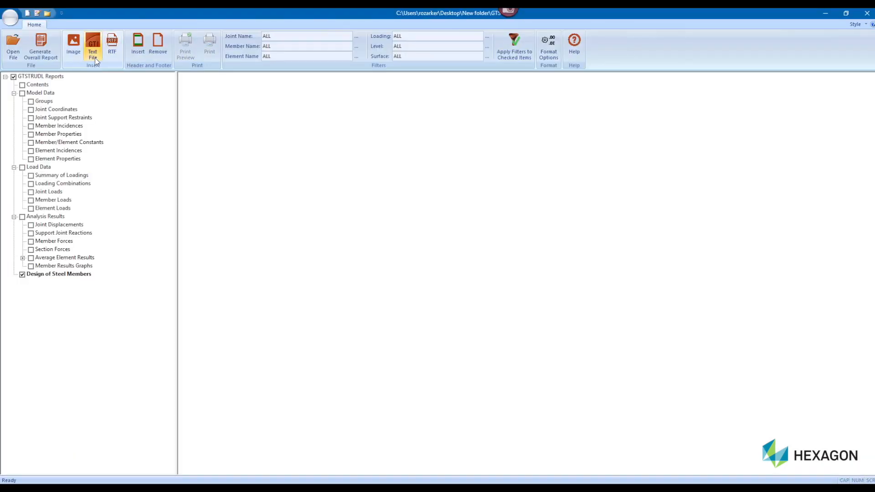
click(50, 51)
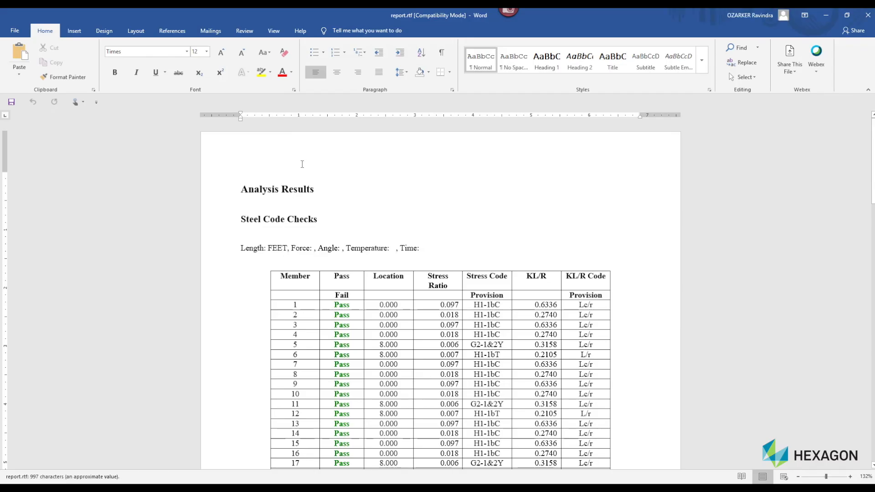
scroll(302, 164, down, 6)
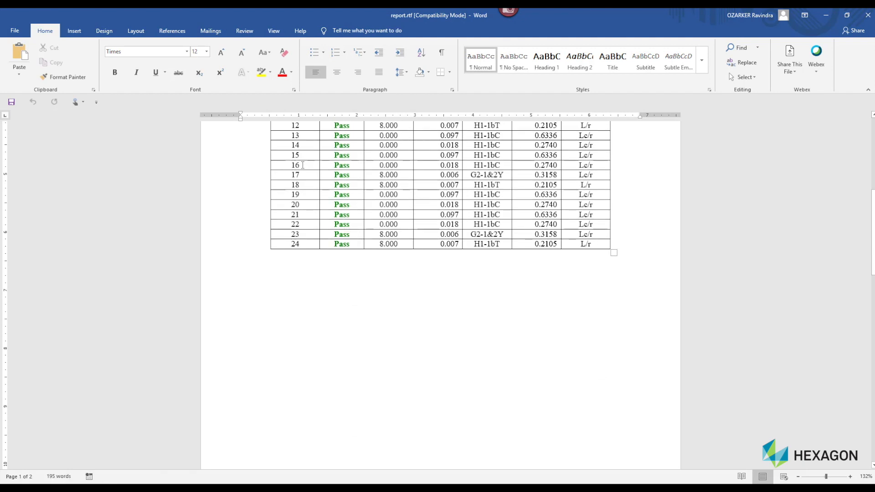
scroll(302, 164, up, 6)
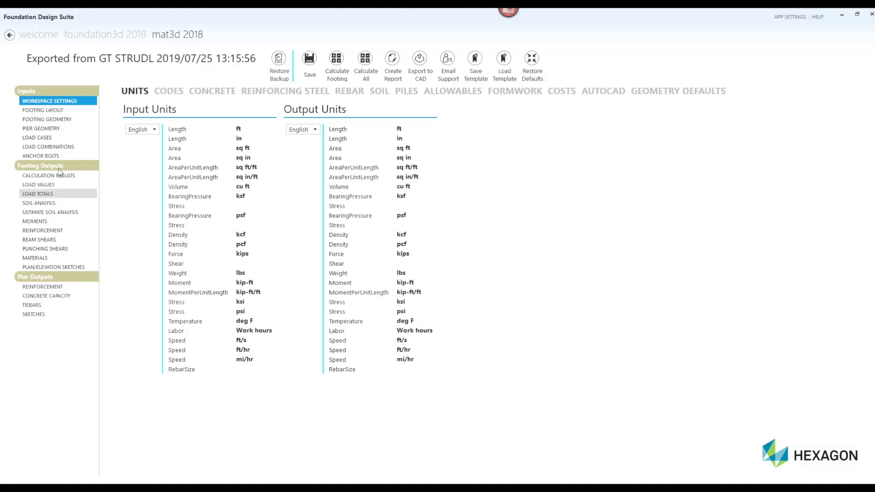
Examine the exported footing layout, footing and pier geometry, load cases, load combinations and anchor bolts in Foundation Design Suite.
click(51, 111)
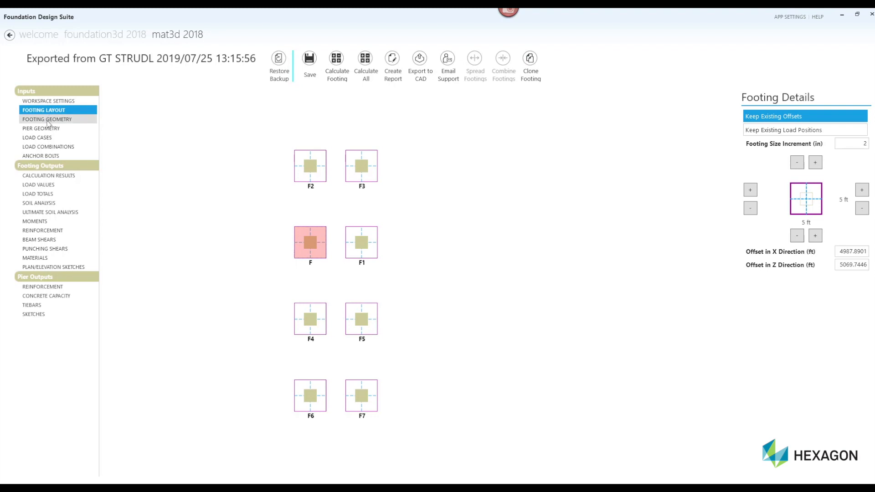
click(47, 120)
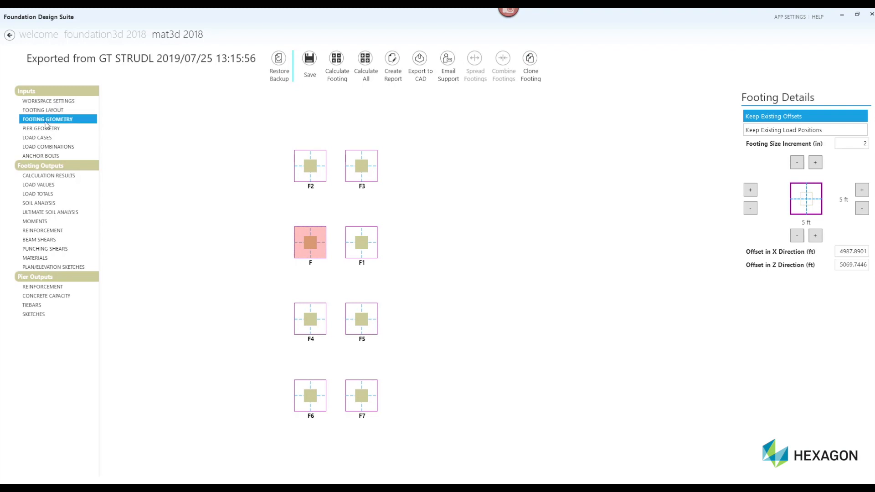
click(50, 130)
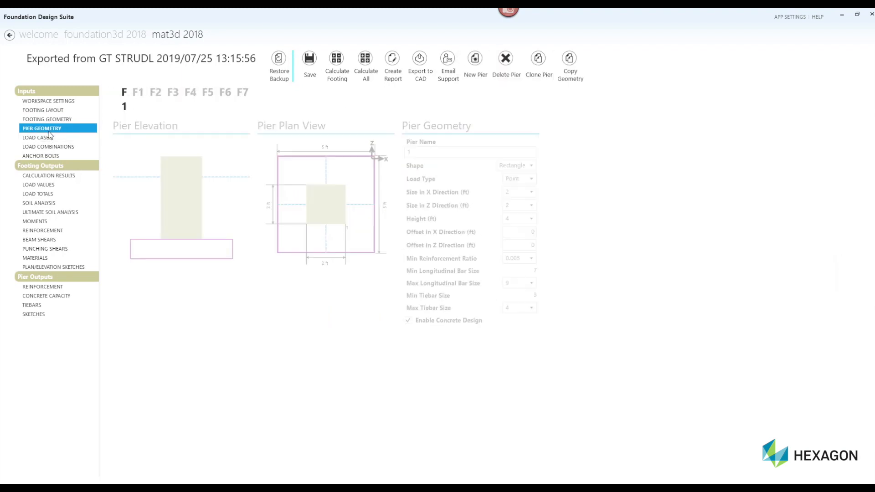
click(49, 137)
click(48, 150)
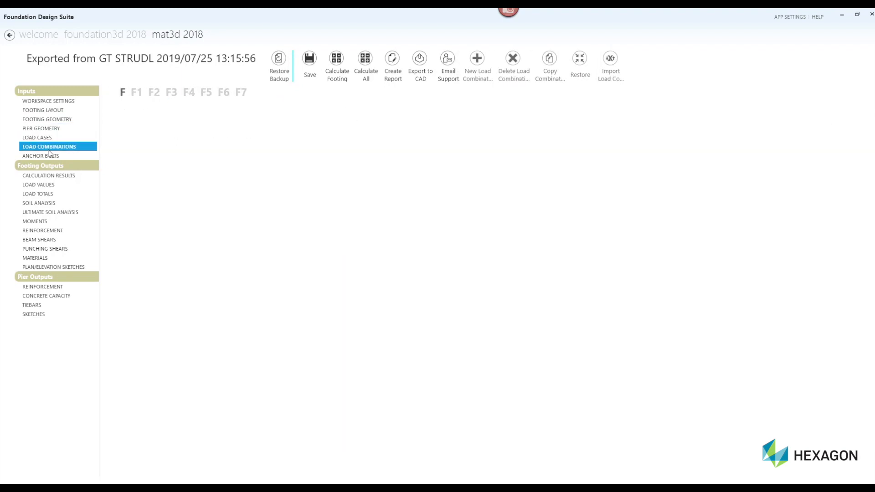
click(51, 140)
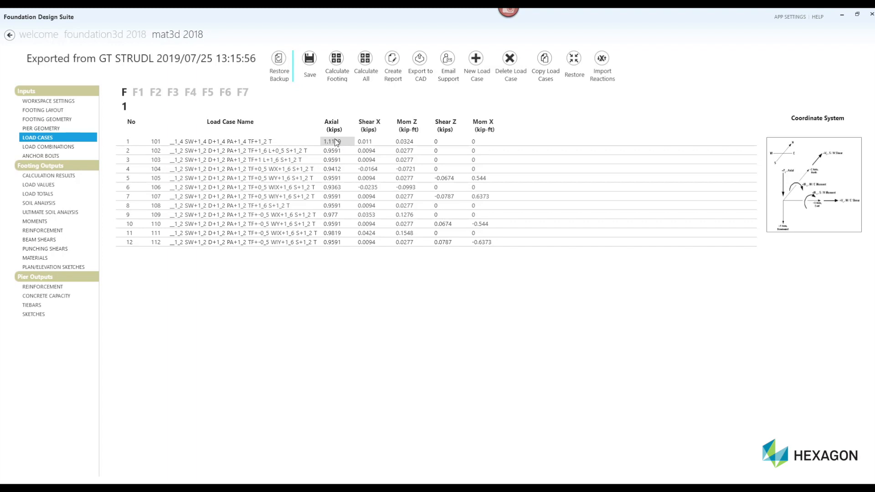
click(77, 149)
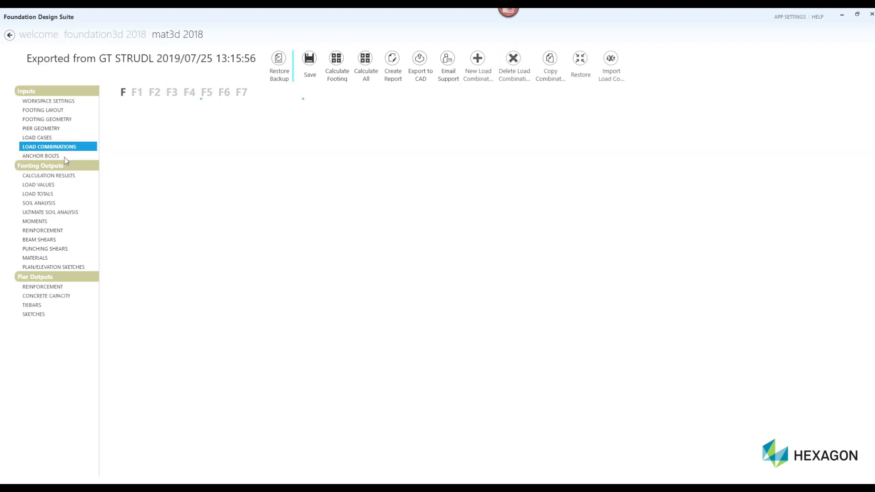
click(64, 156)
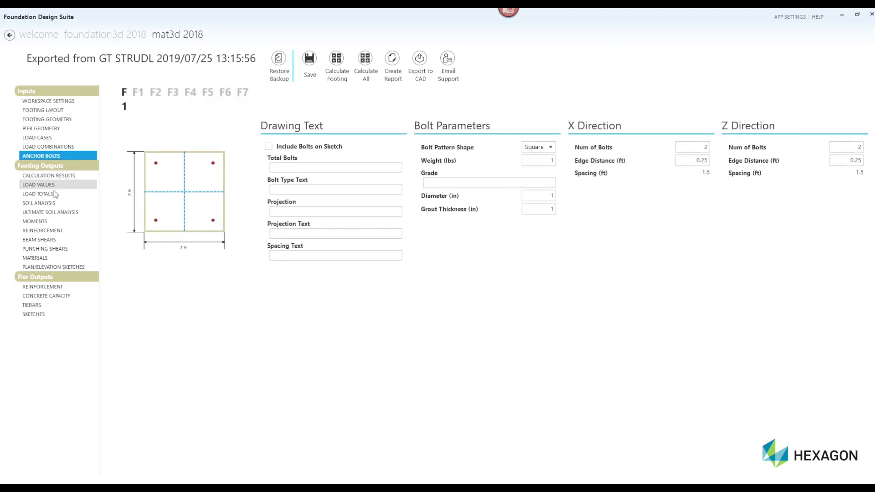
Review the pier outputs for footing F: reinforcement, concrete capacity, tiebars and sketches.
click(59, 287)
click(58, 297)
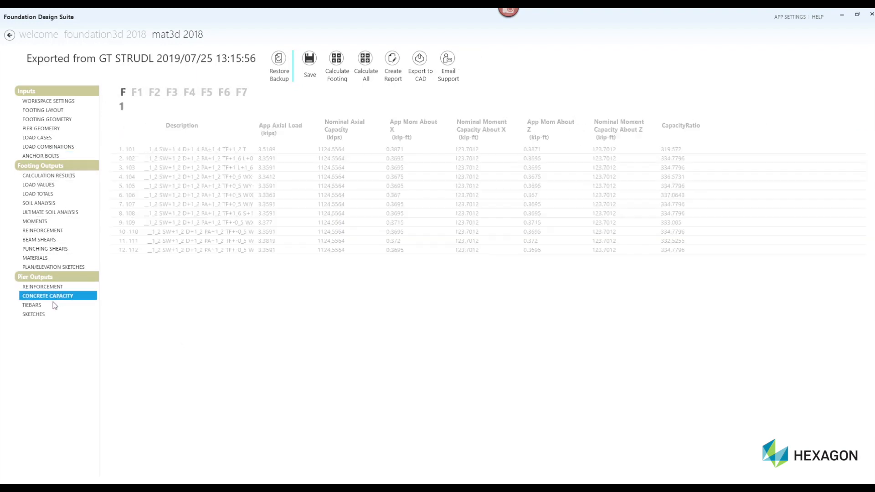
click(54, 305)
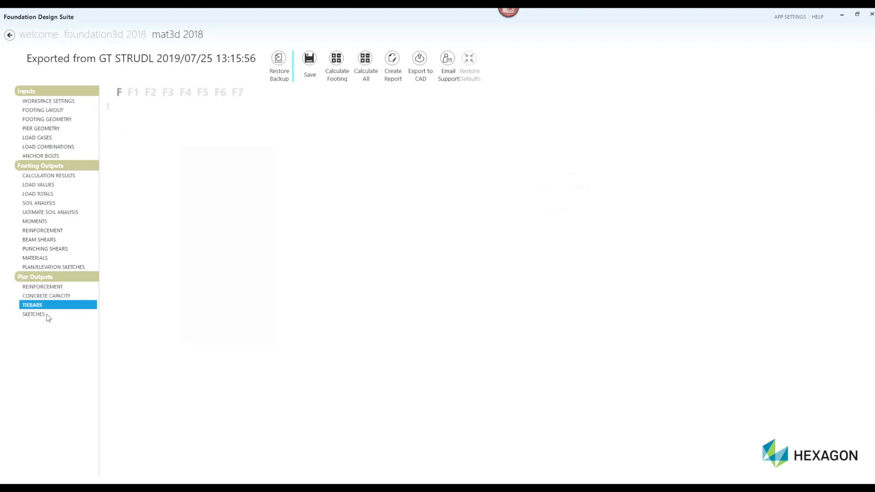
click(48, 314)
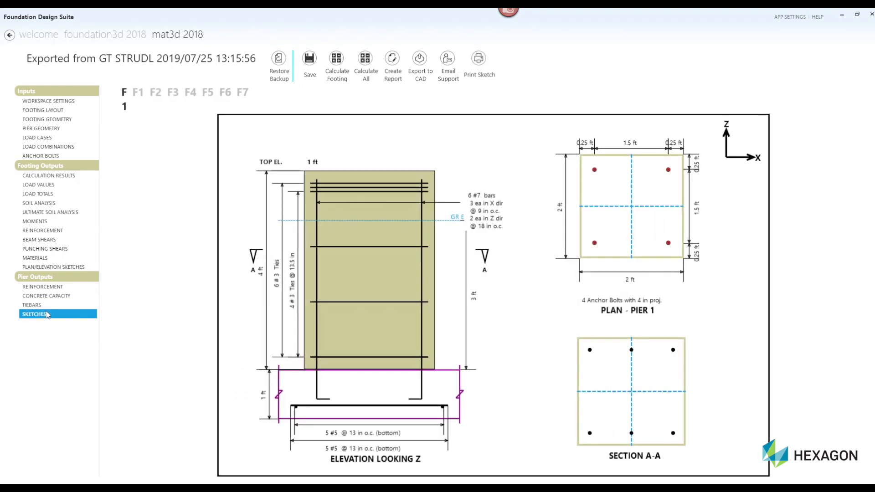